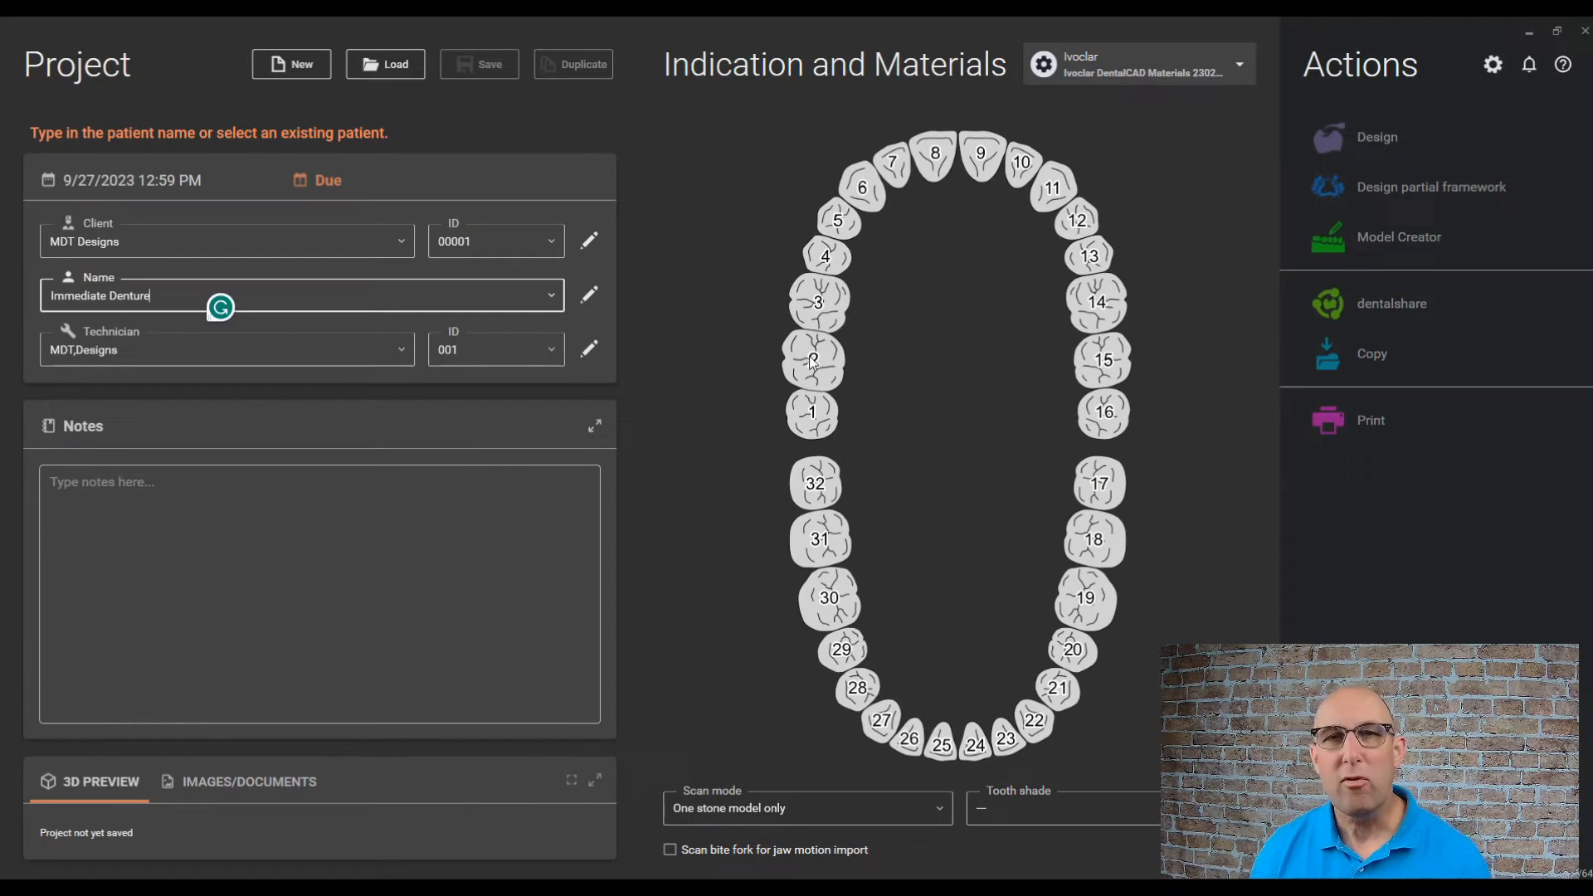
# - Set up tooth 2 as an Ivoclar Ivotion full denture without a bite rim scan, using the 1:1 Process
pyautogui.click(814, 360)
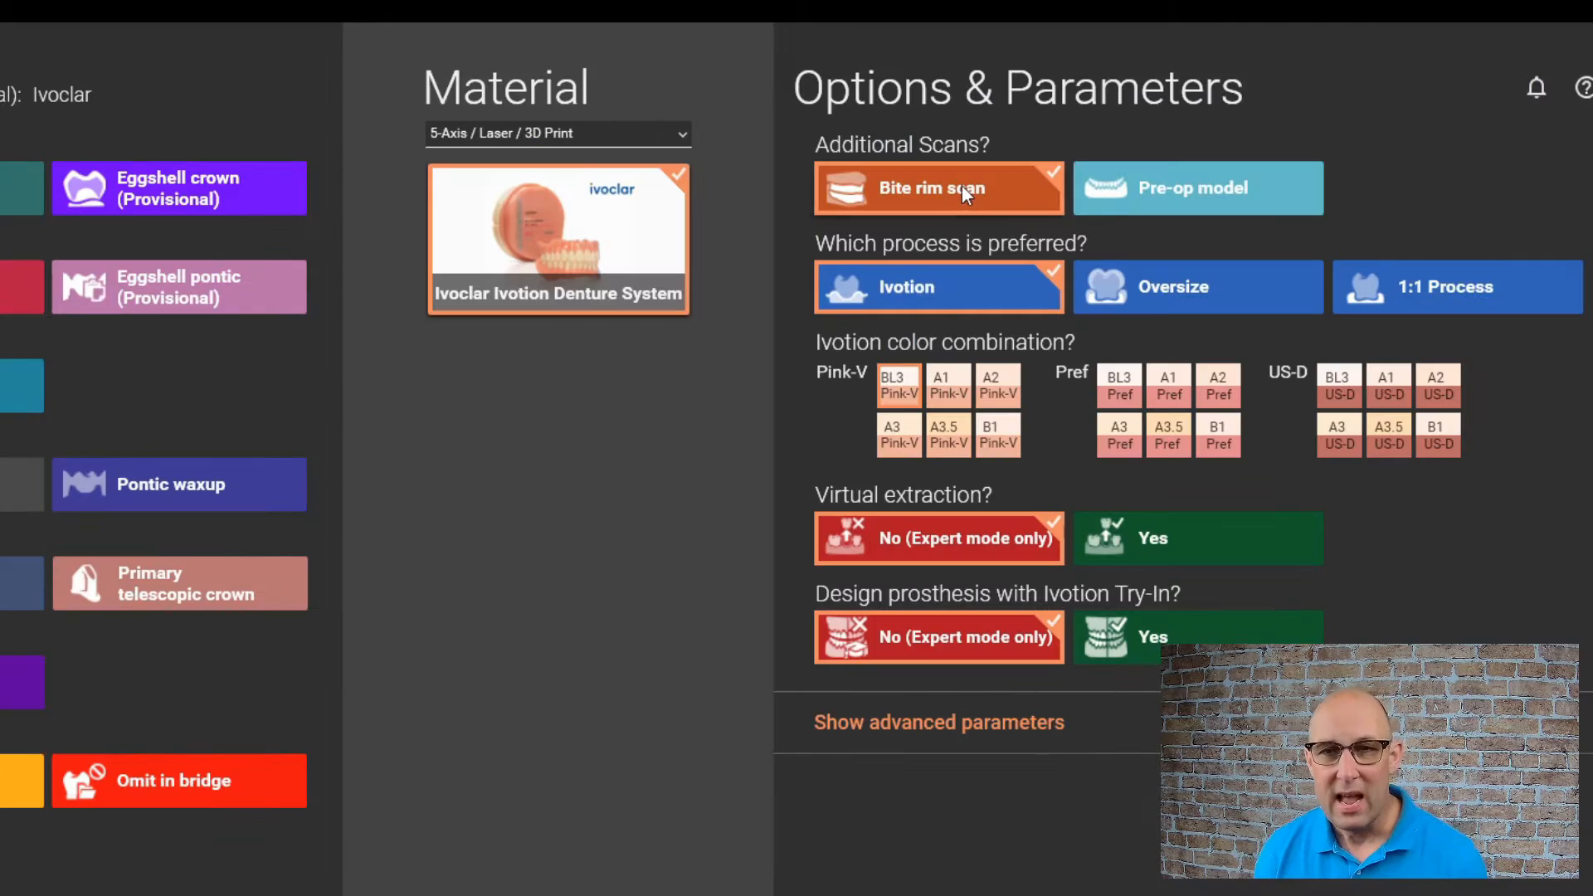
pyautogui.click(963, 186)
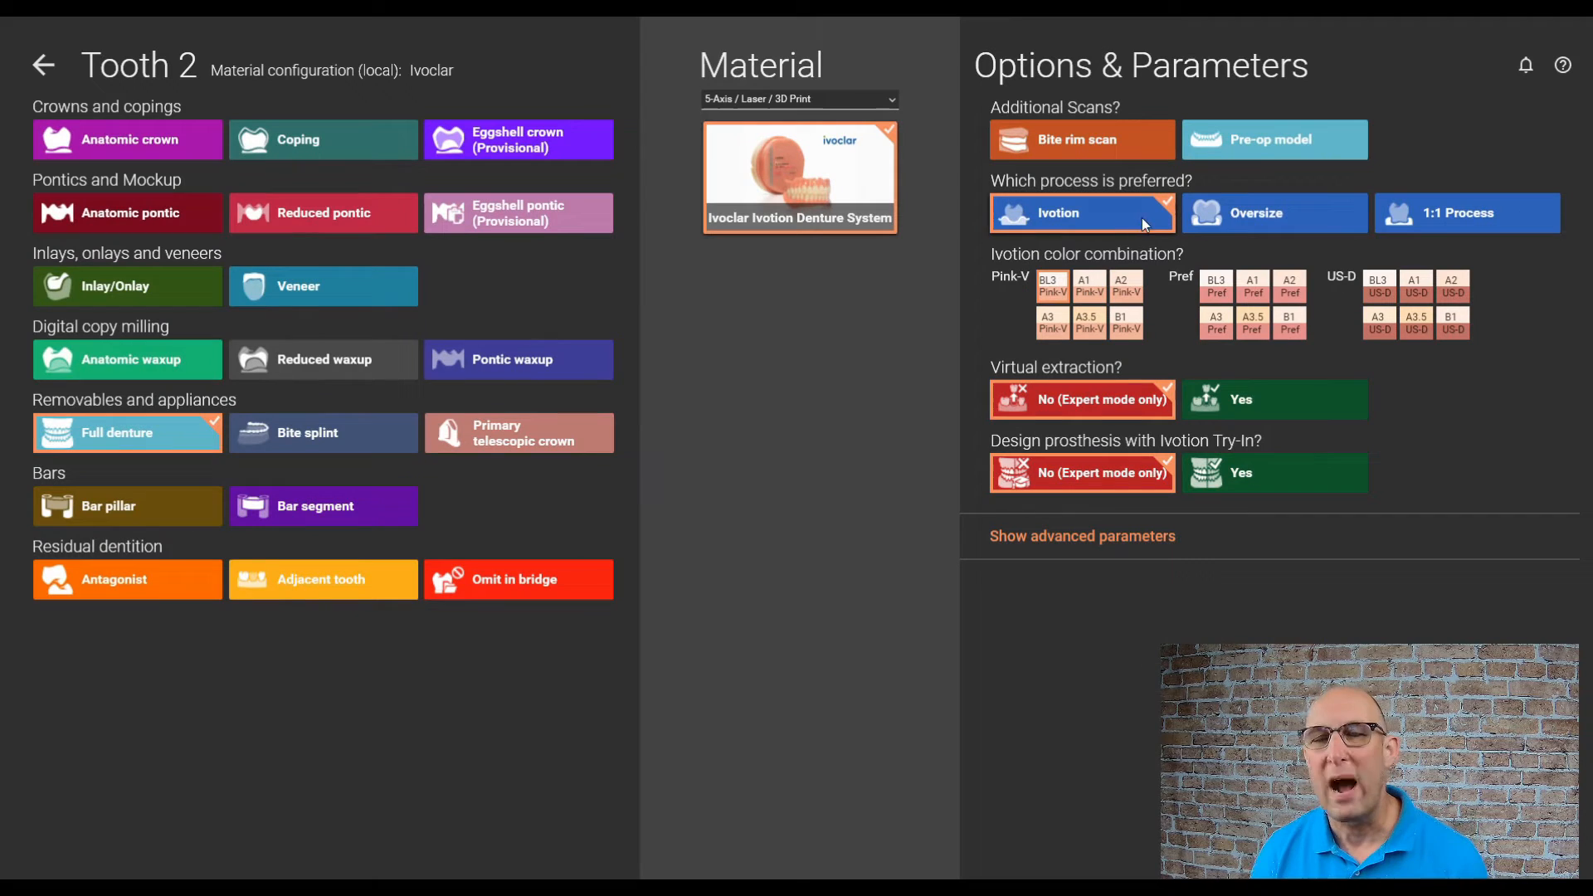
pyautogui.click(1467, 214)
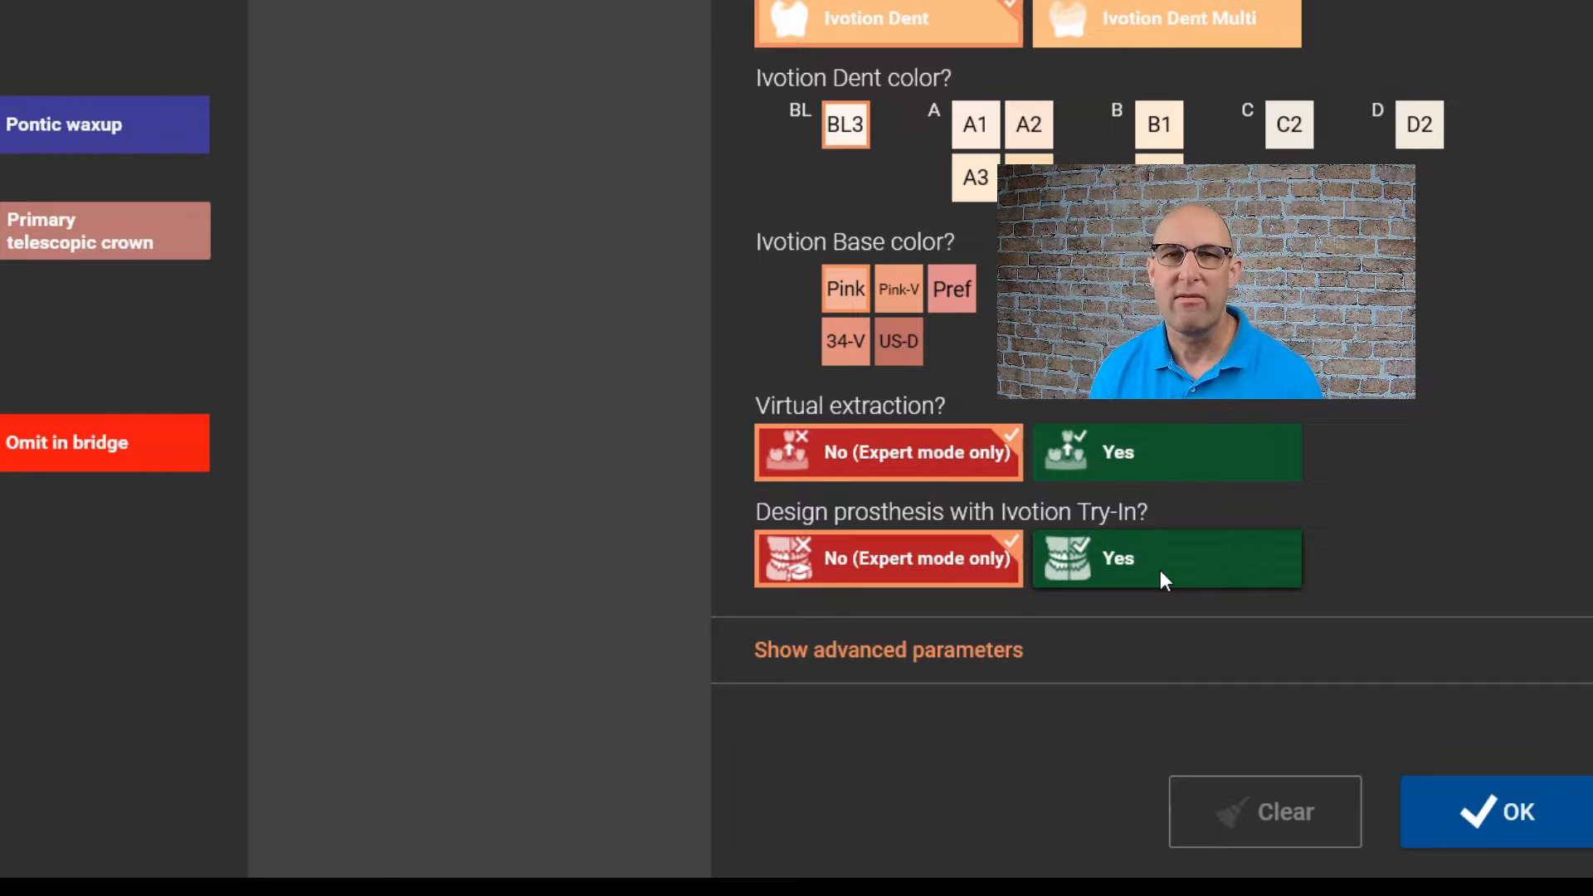
# - Enable prosthesis design with a milled Ivotion Try-In and confirm a single arch denture for the upper jaw
pyautogui.click(1271, 665)
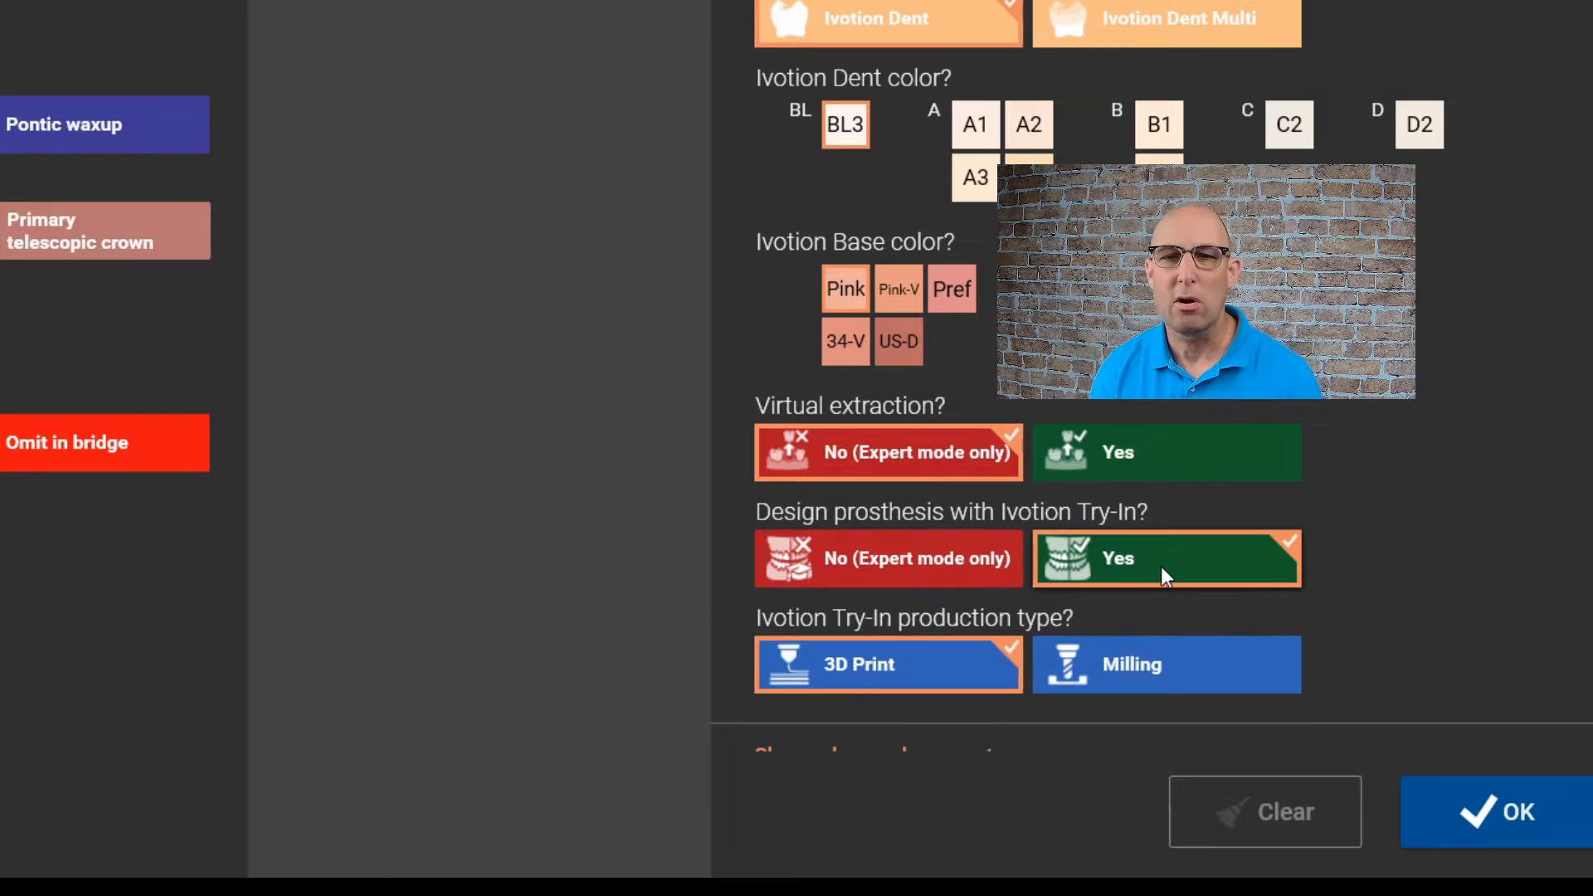
pyautogui.click(1148, 682)
pyautogui.click(1512, 822)
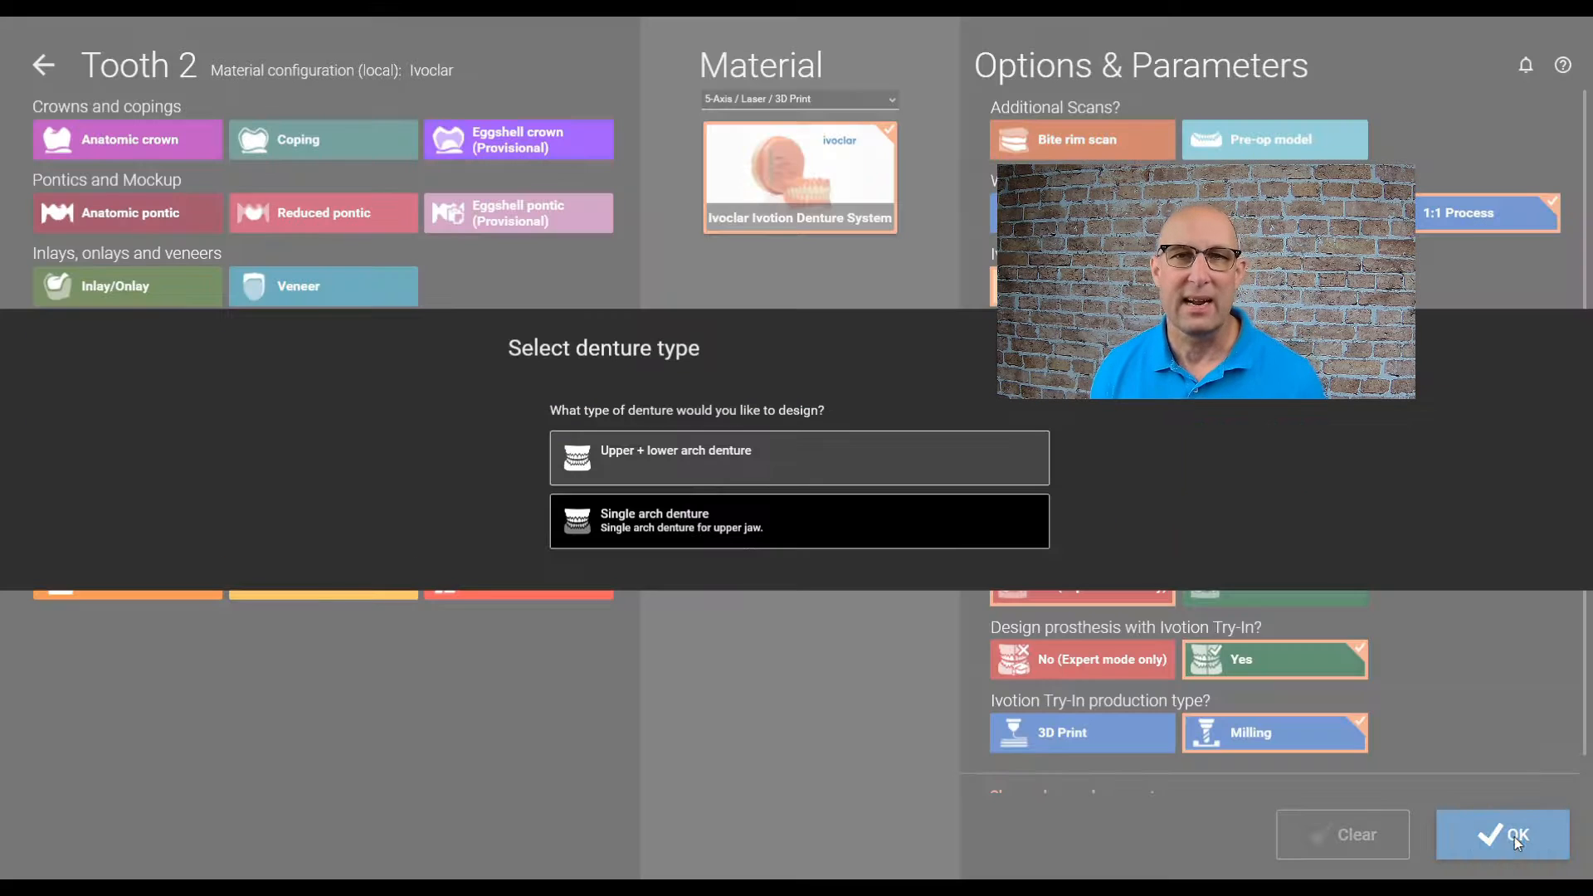
pyautogui.click(731, 521)
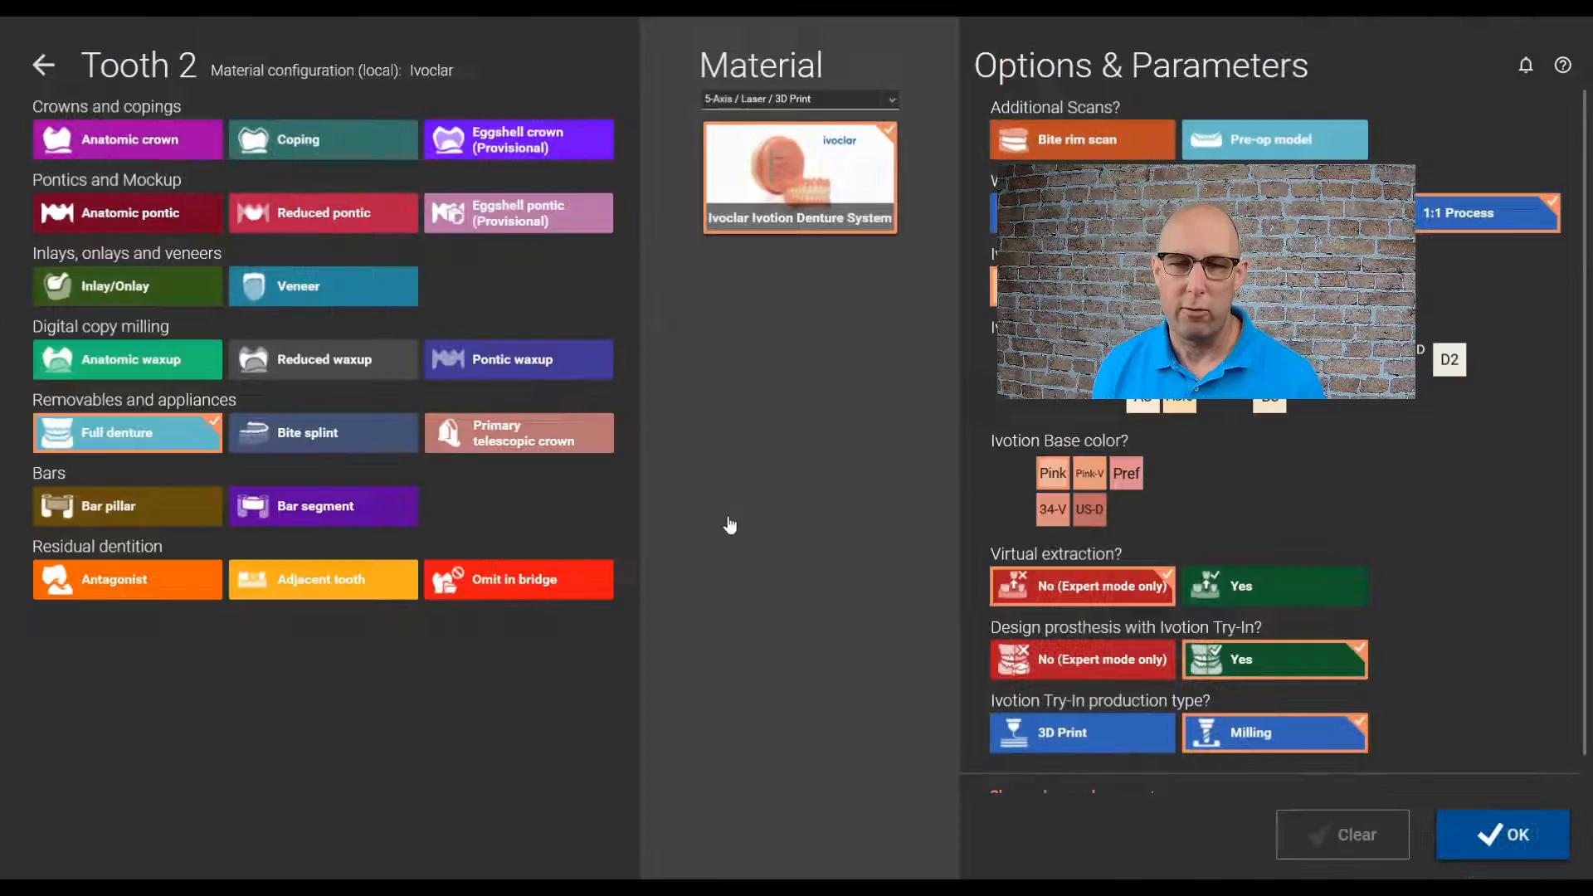
# - Enable virtual extraction in tooth 15's full denture settings and set the project's tooth shade to A1
pyautogui.moveTo(1110, 360)
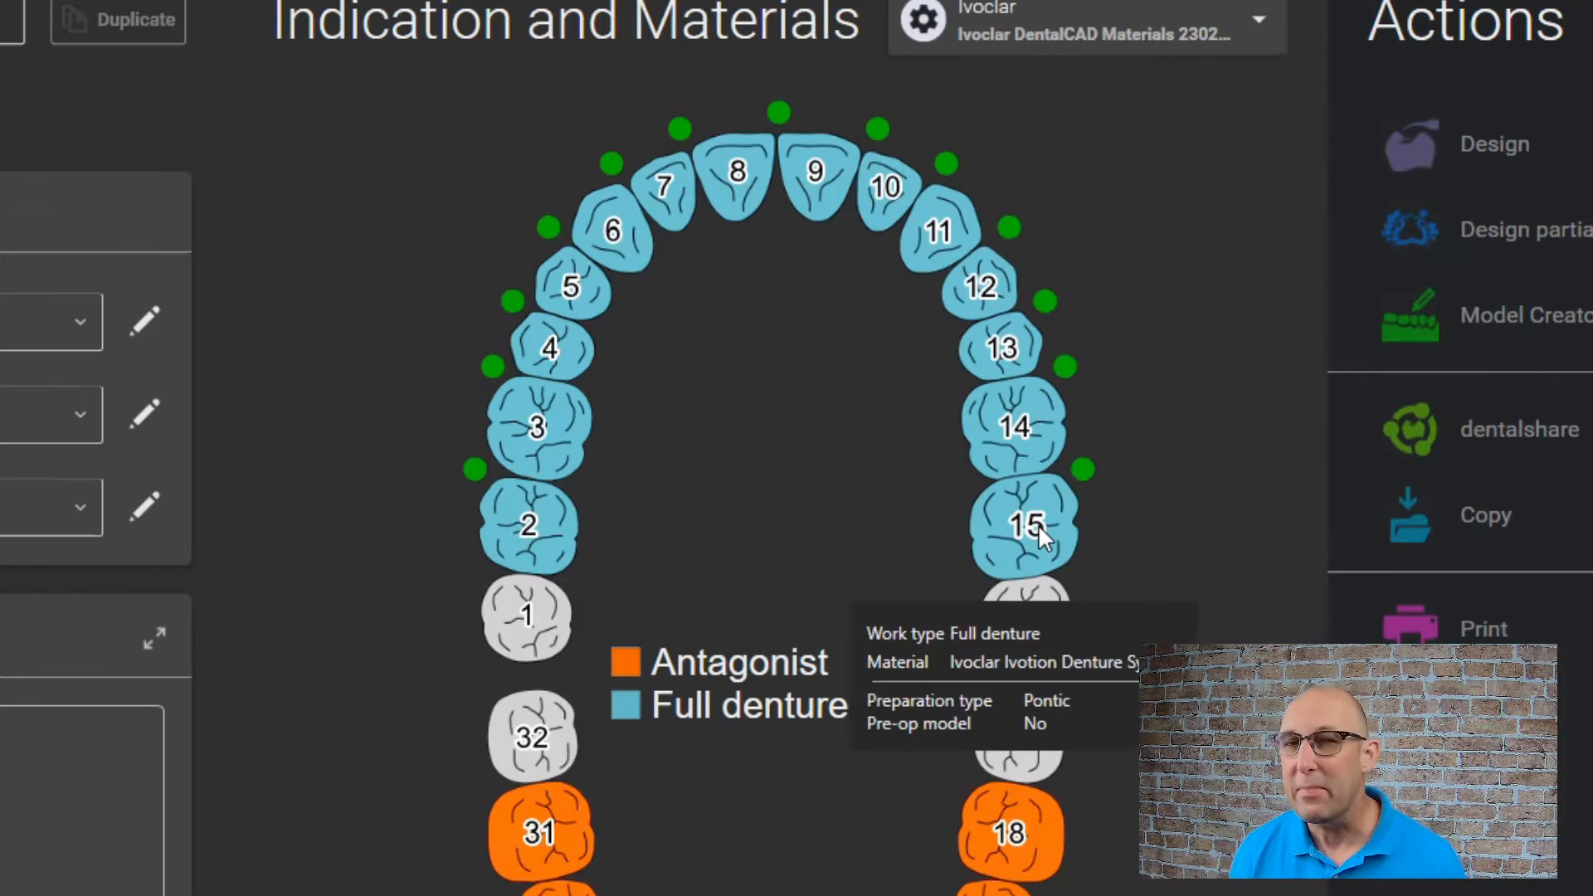
pyautogui.doubleClick(1038, 524)
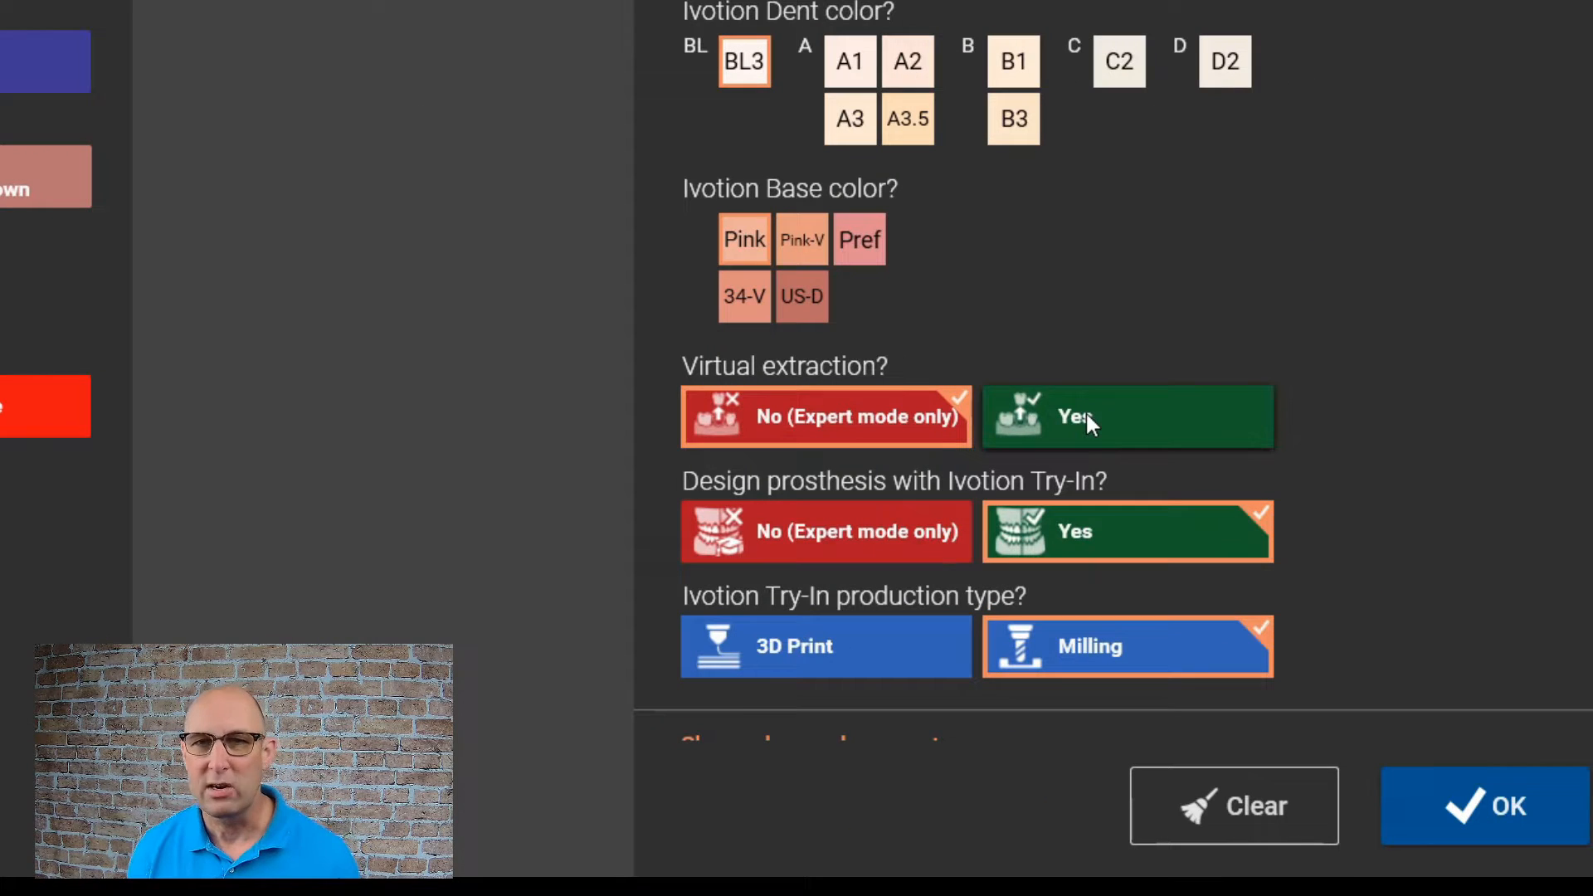
pyautogui.click(1085, 412)
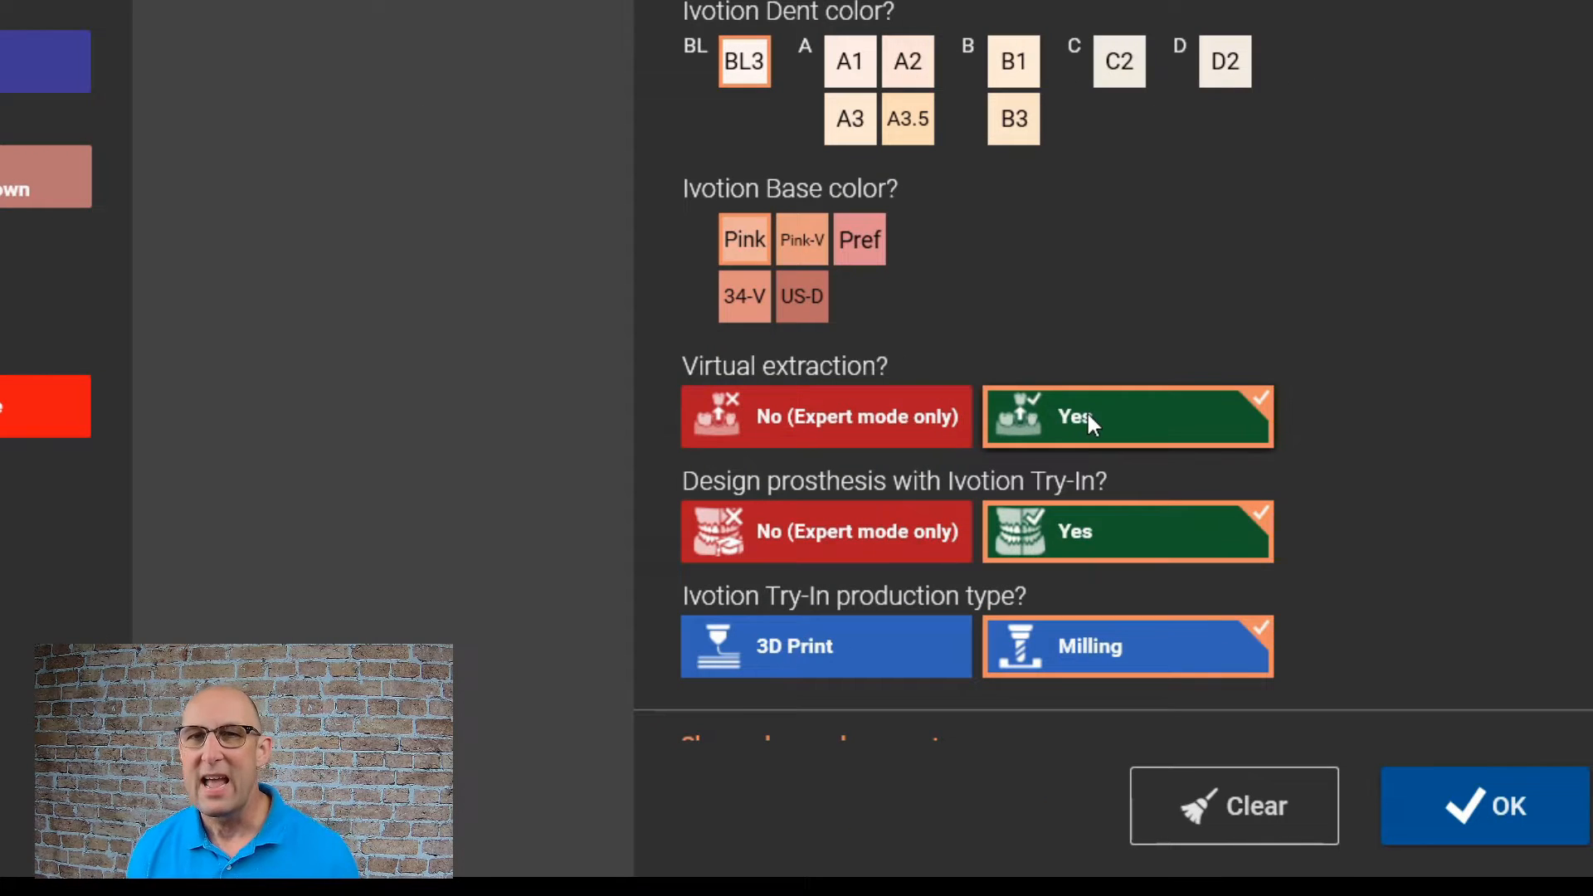
pyautogui.click(1508, 806)
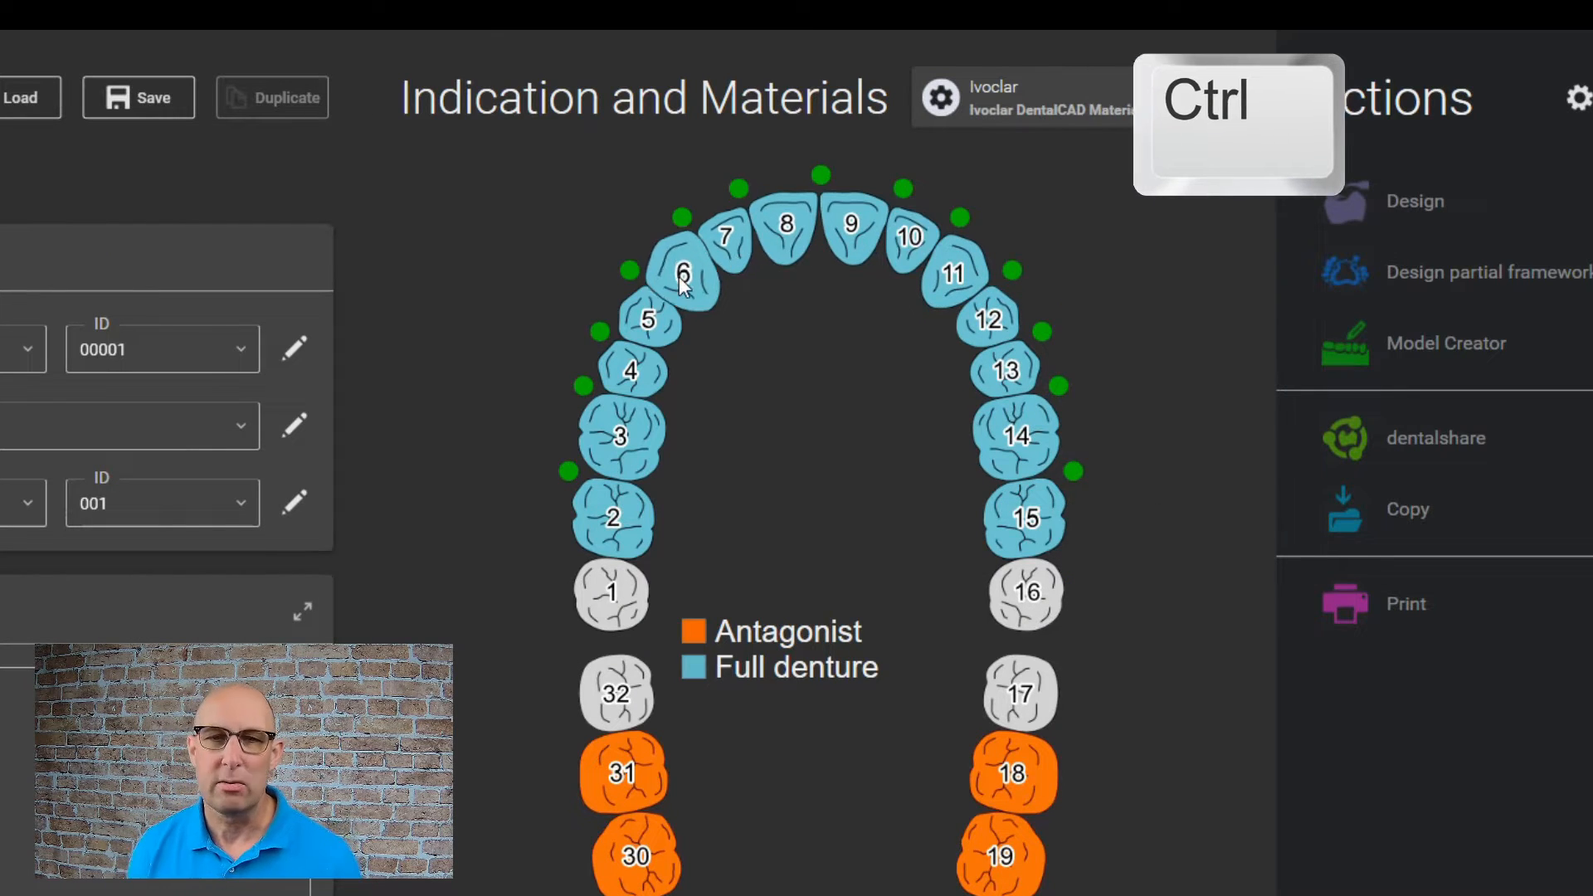
pyautogui.click(1006, 808)
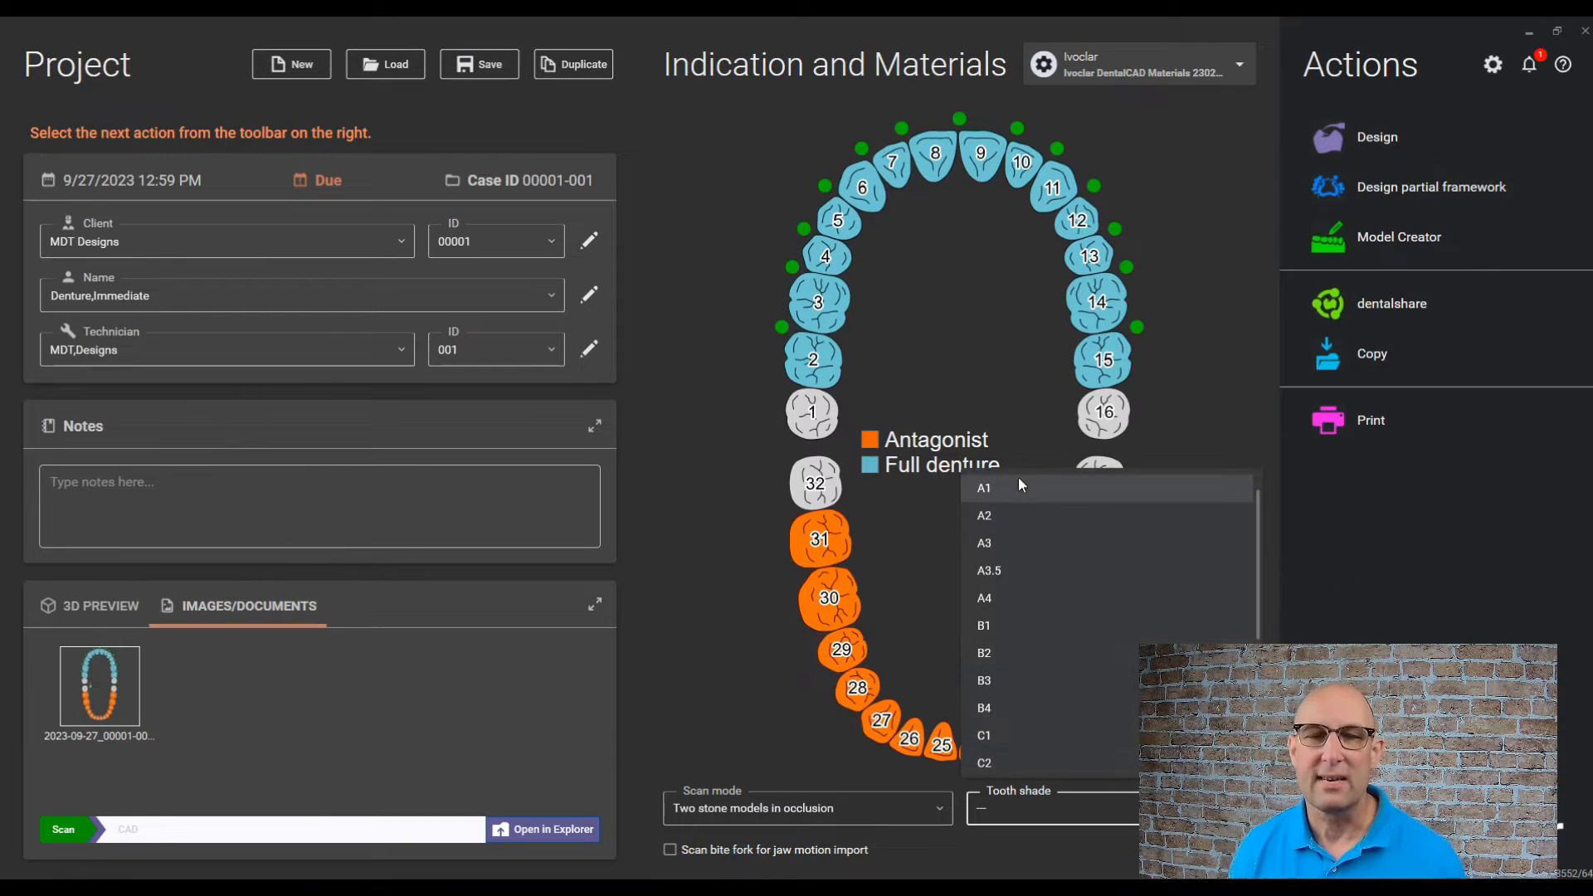
pyautogui.click(980, 477)
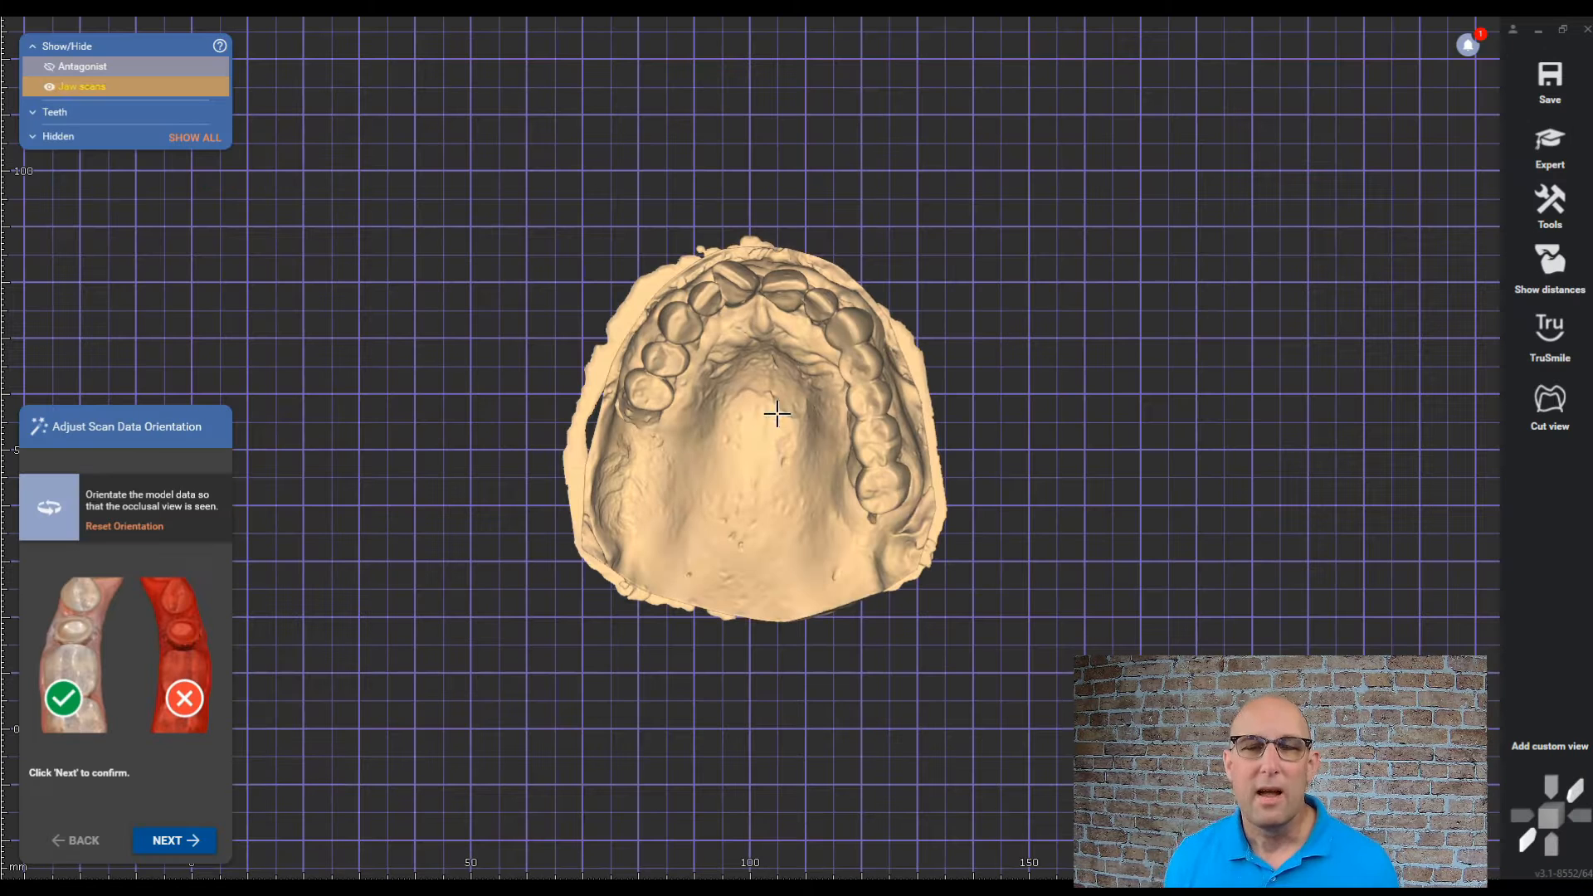
# - Confirm the occlusal scan orientation and extract tooth 4 from the upper jaw scan, copying it as Virtual pre-op
pyautogui.hotkey('ctrl', 'space')
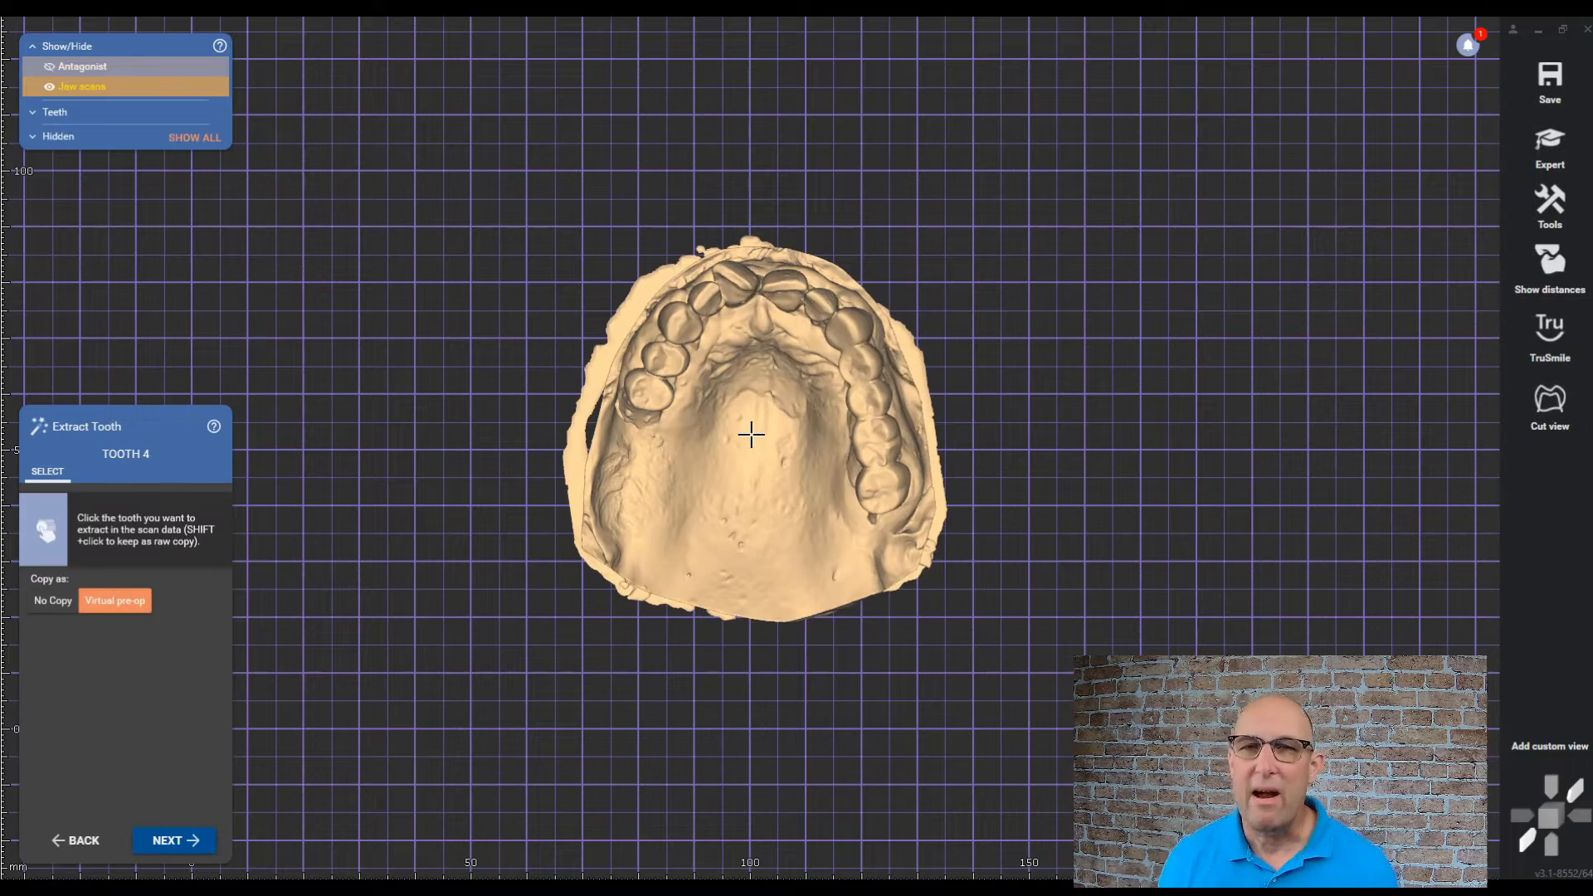
pyautogui.scroll(4, 657, 389)
pyautogui.click(640, 396)
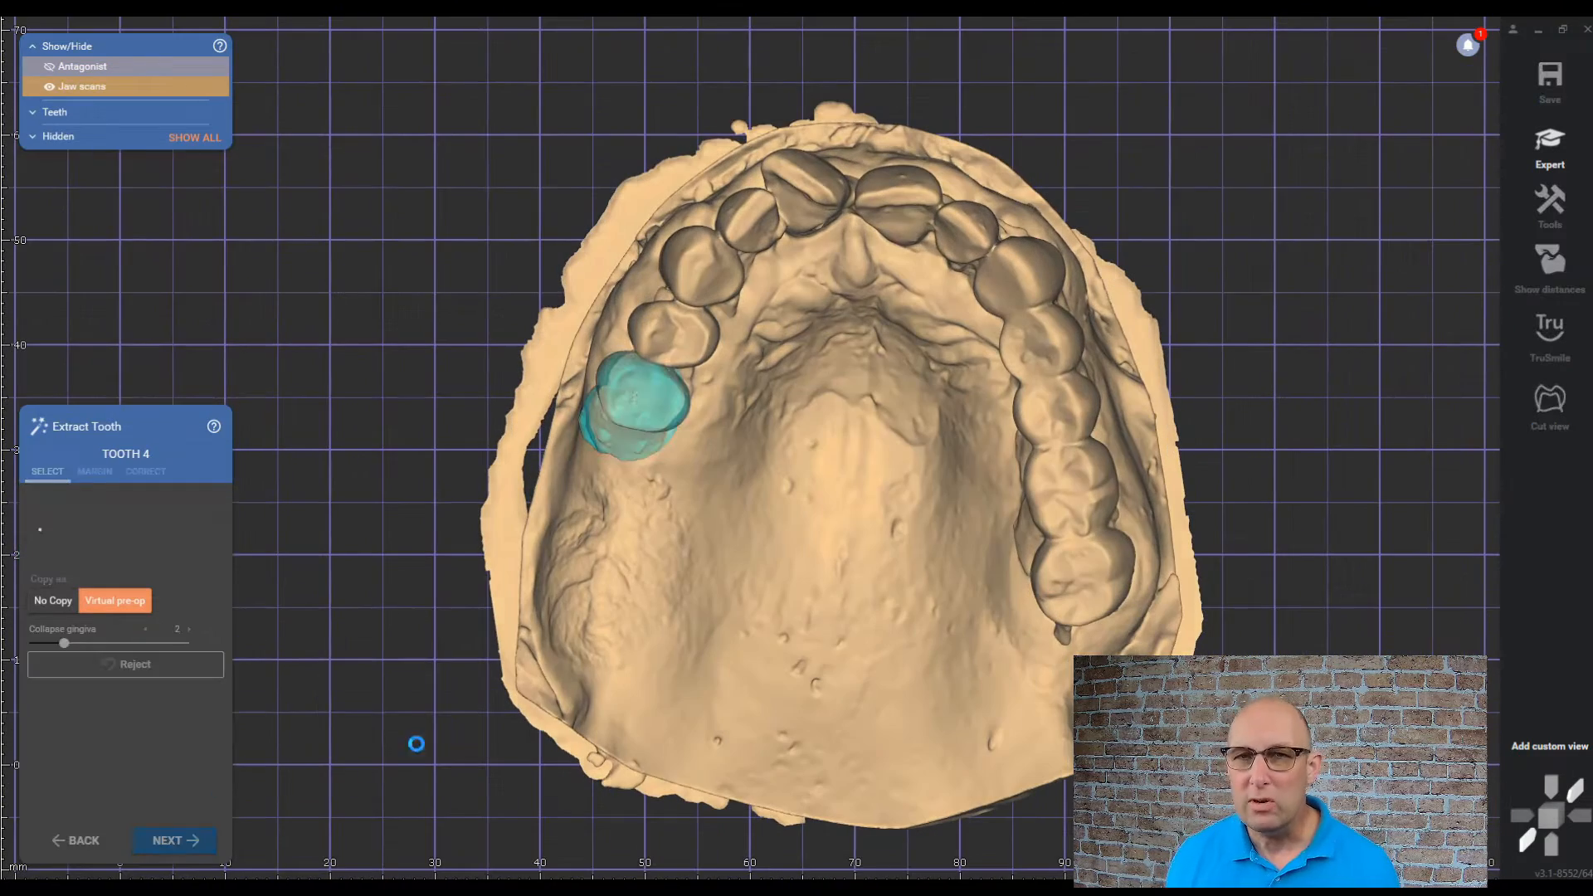
pyautogui.click(178, 841)
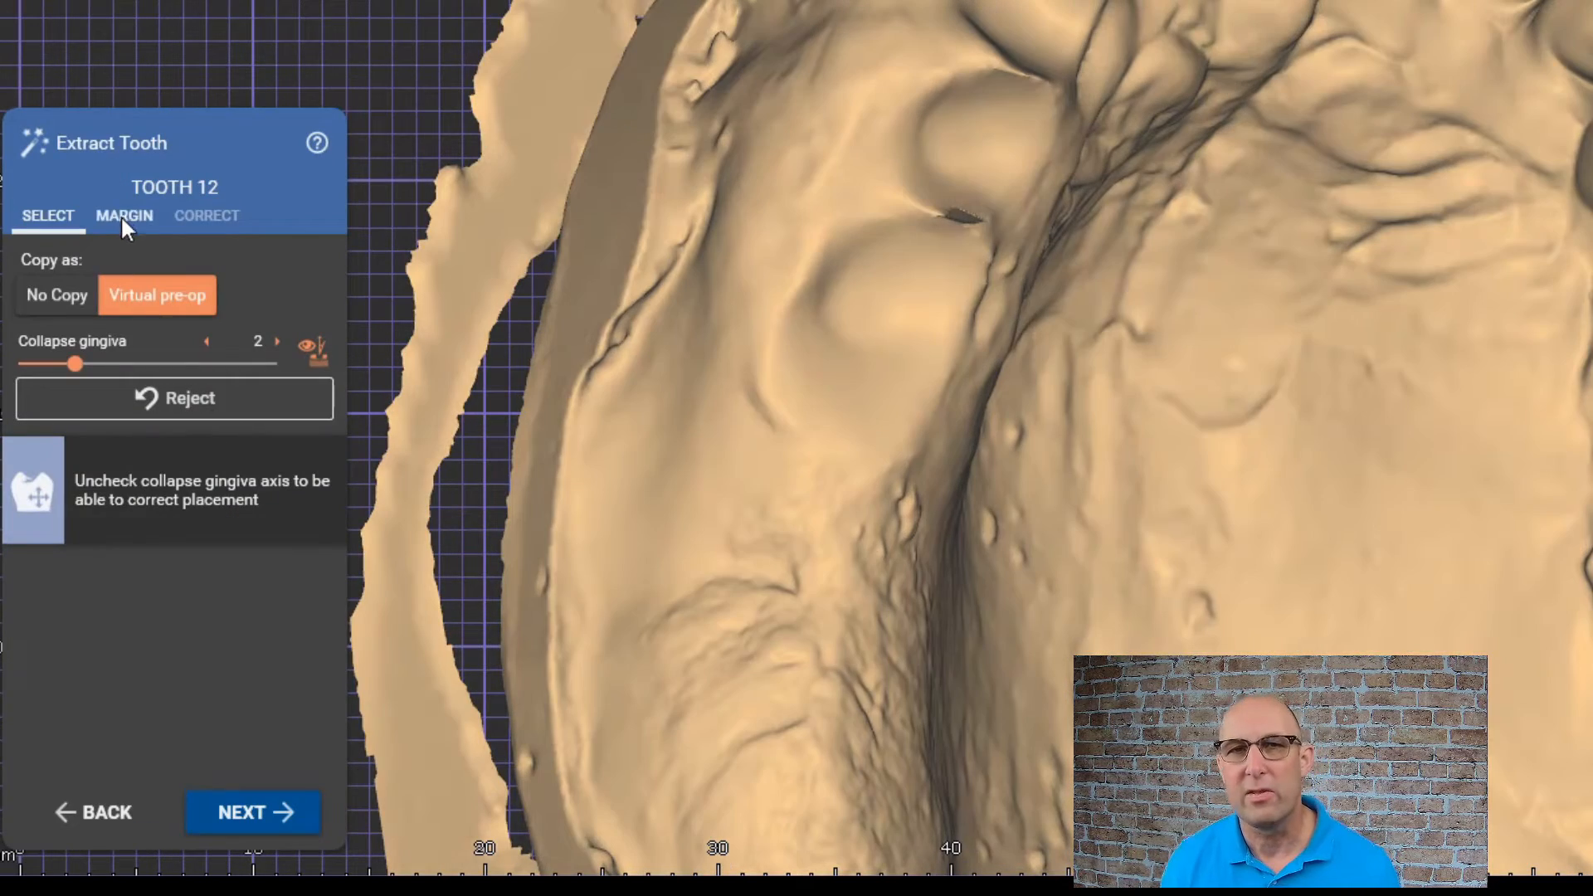
# - Open the extraction correction for tooth 12 and accept the virtual extraction of tooth 15
pyautogui.click(214, 215)
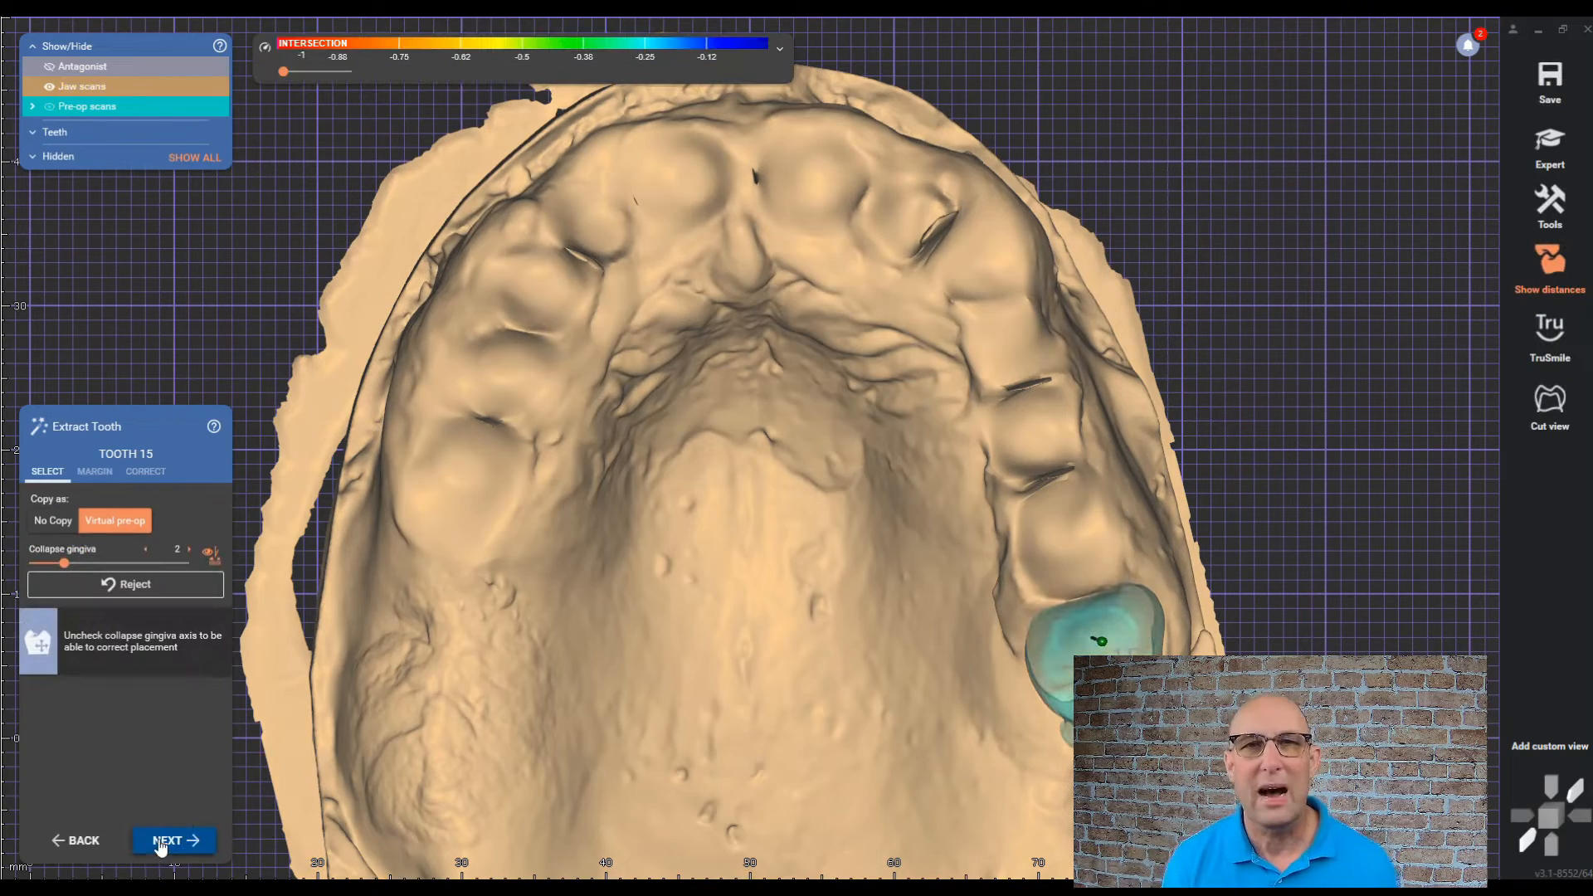
pyautogui.click(161, 840)
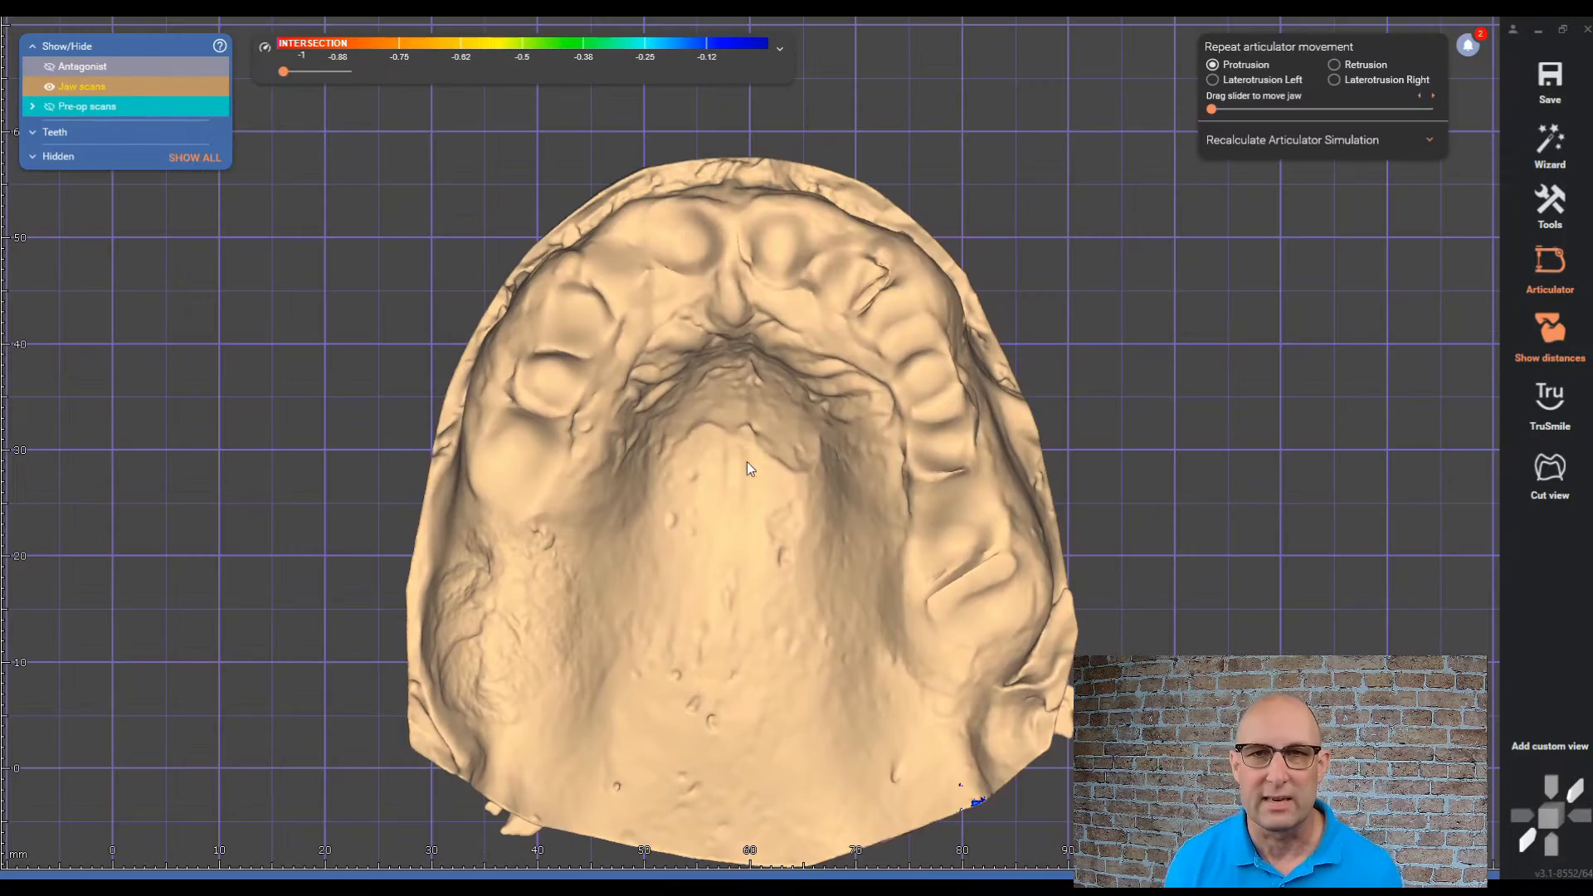
# - Start Free-Form Scan Data on the upper jaw scan and smooth the extraction sites along the ridge with Smooth/Flatten
pyautogui.rightClick(746, 461)
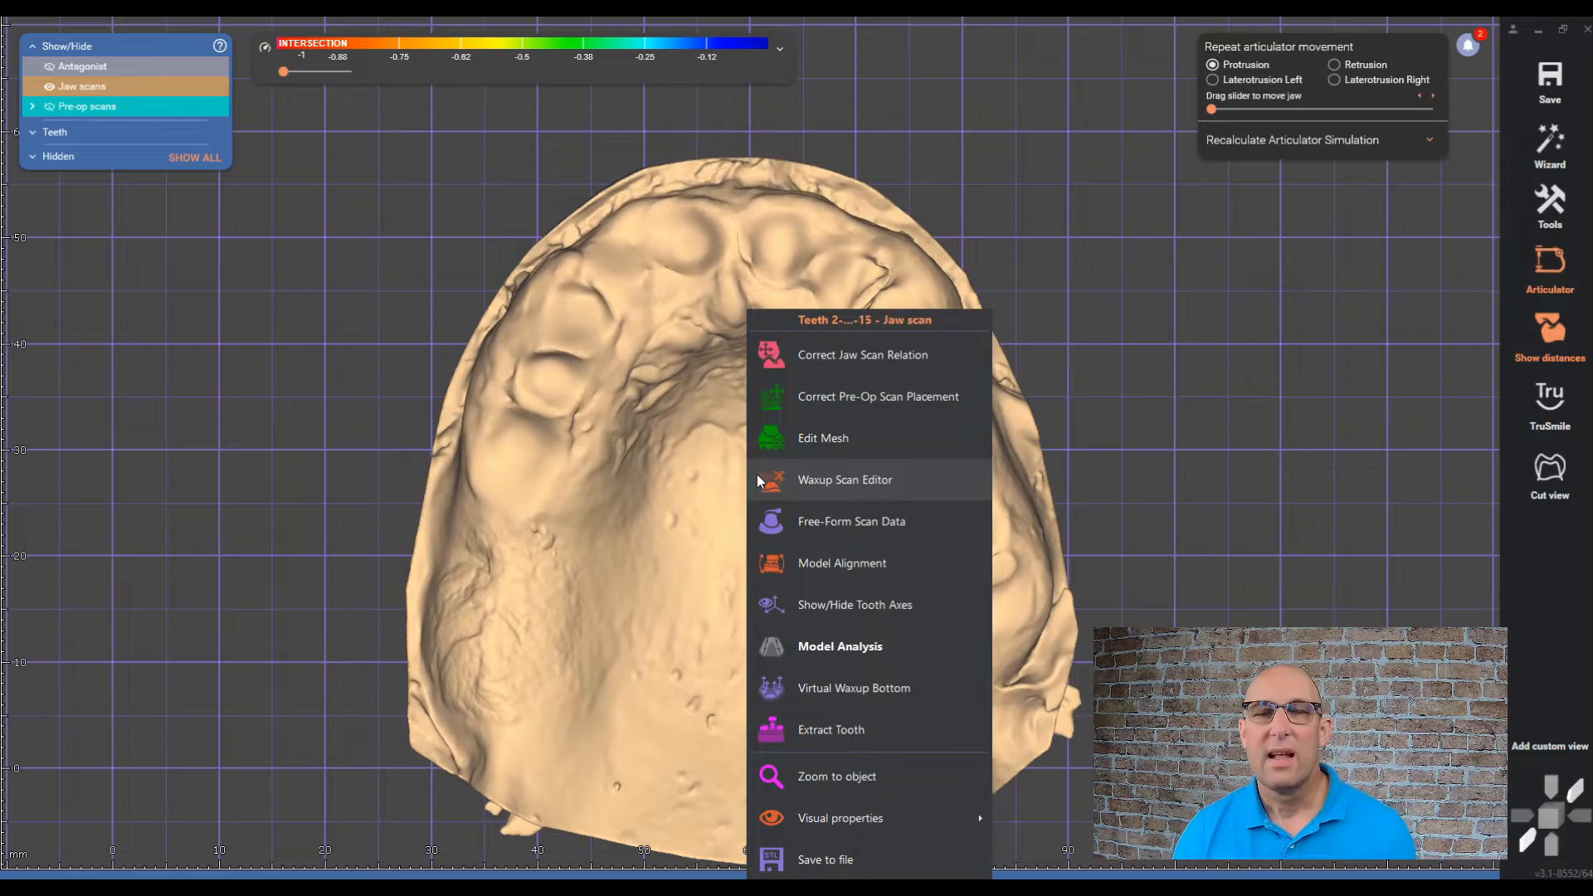
pyautogui.click(851, 523)
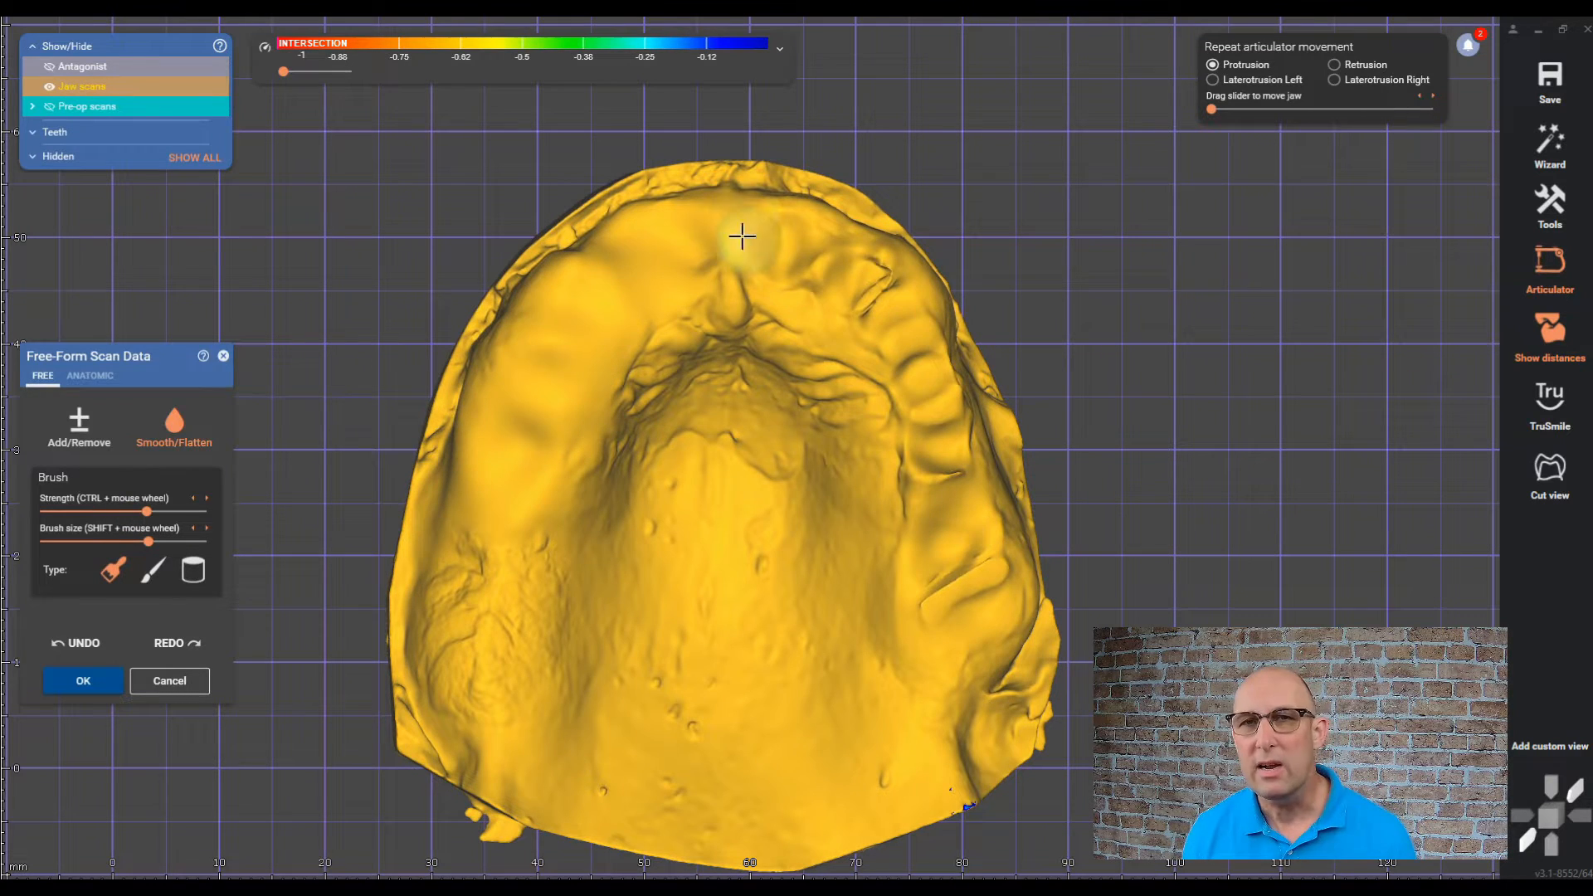
pyautogui.moveTo(846, 375); pyautogui.dragTo(843, 372, button='right')
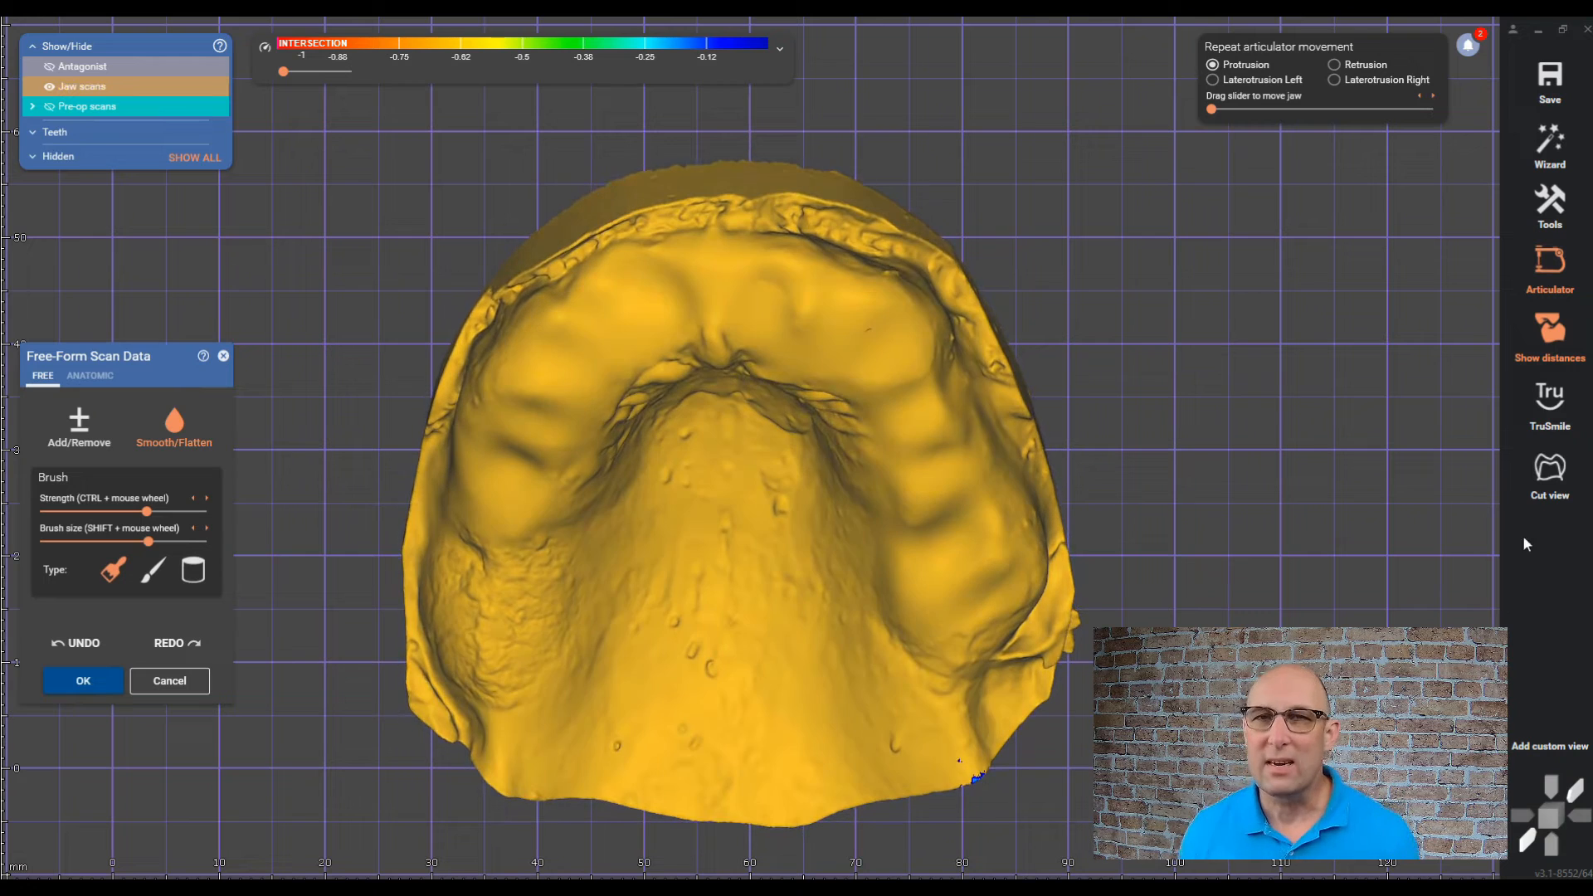
# - Remove material from the anterior ridge with the Add/Remove brush while measuring its height in a cut view
pyautogui.click(1549, 470)
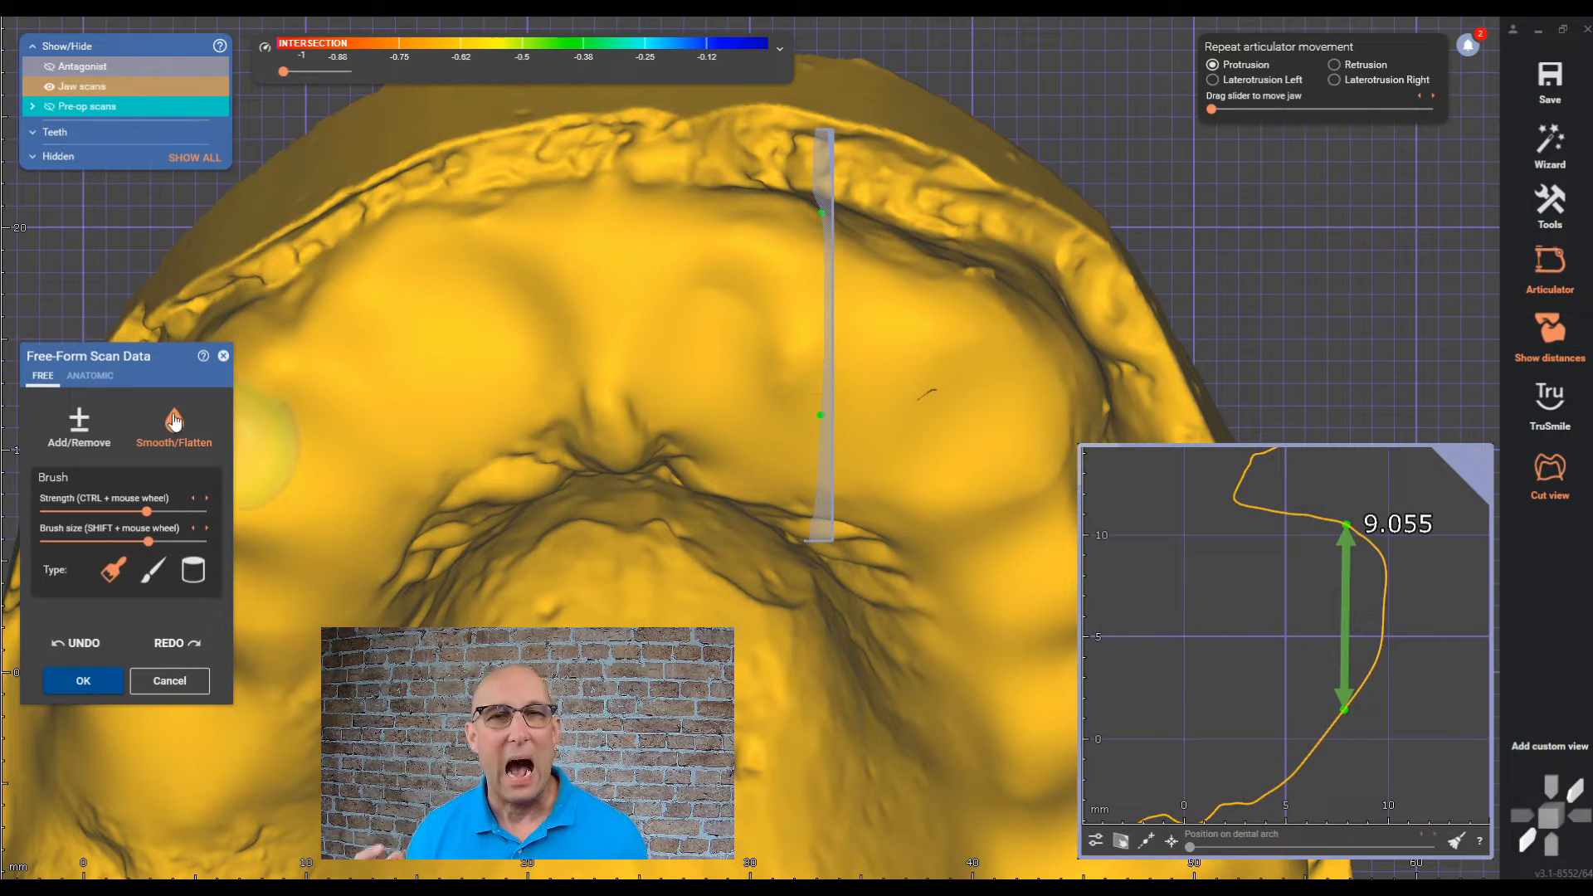
pyautogui.press('shift')
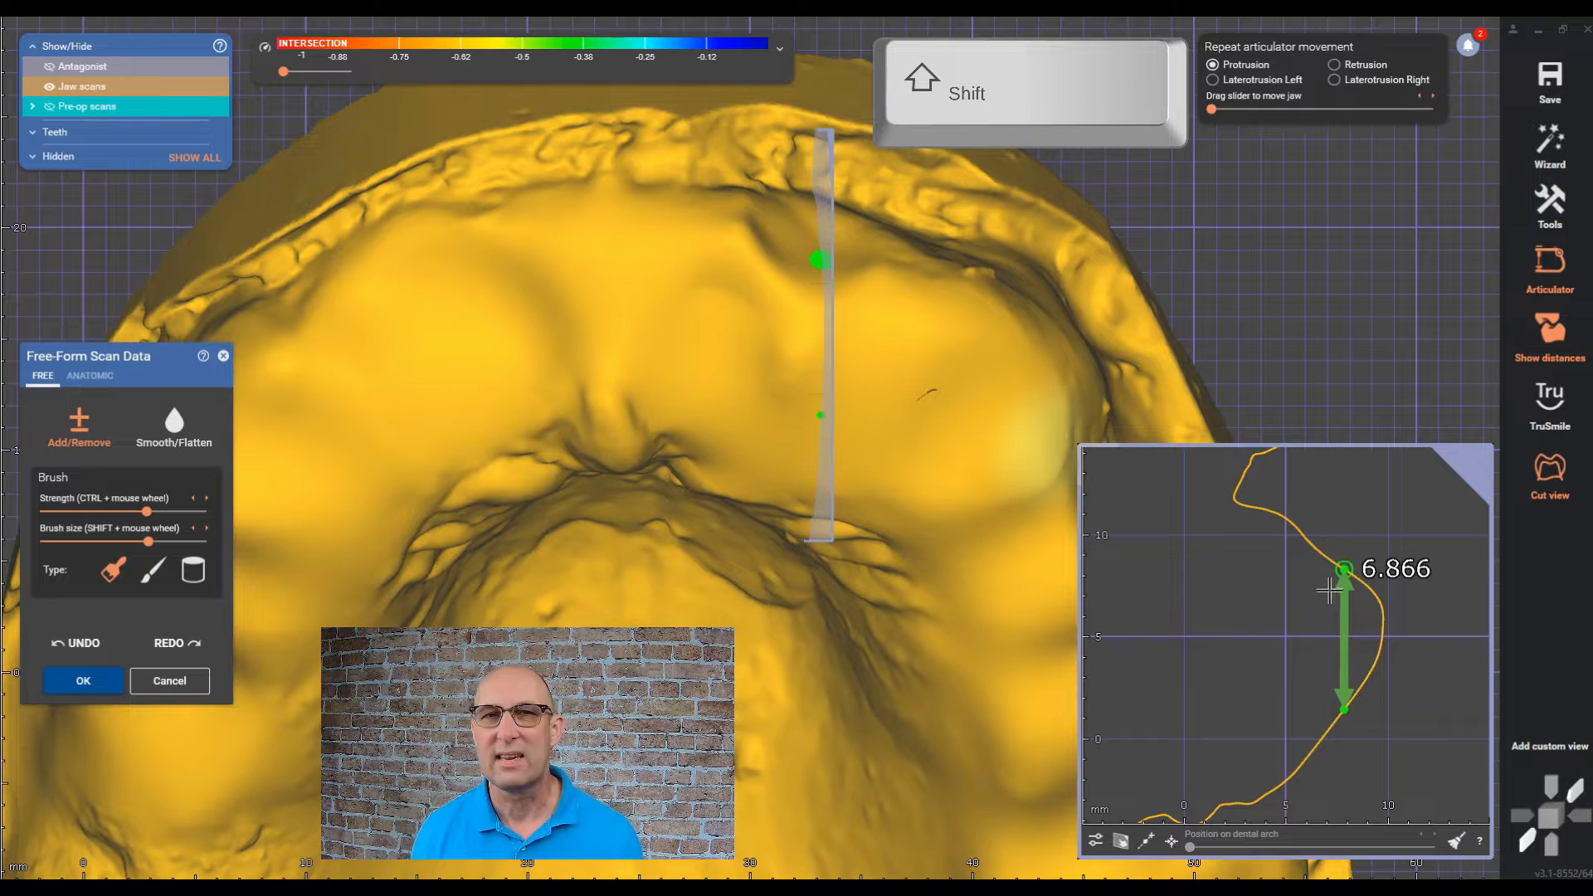
pyautogui.moveTo(959, 384); pyautogui.dragTo(953, 377, button='right')
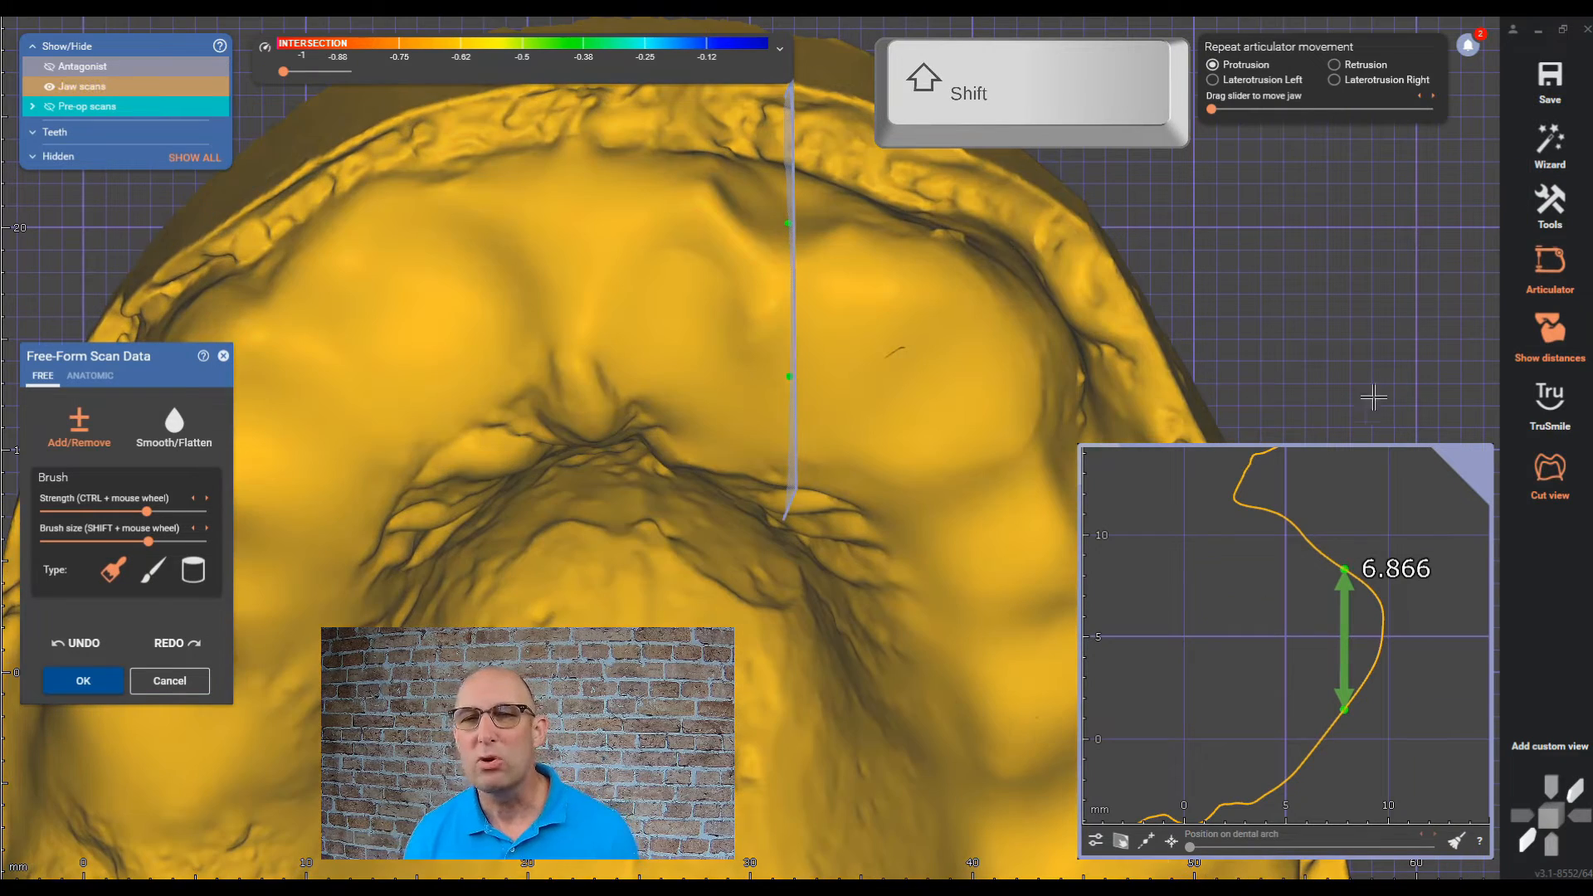
pyautogui.click(1547, 469)
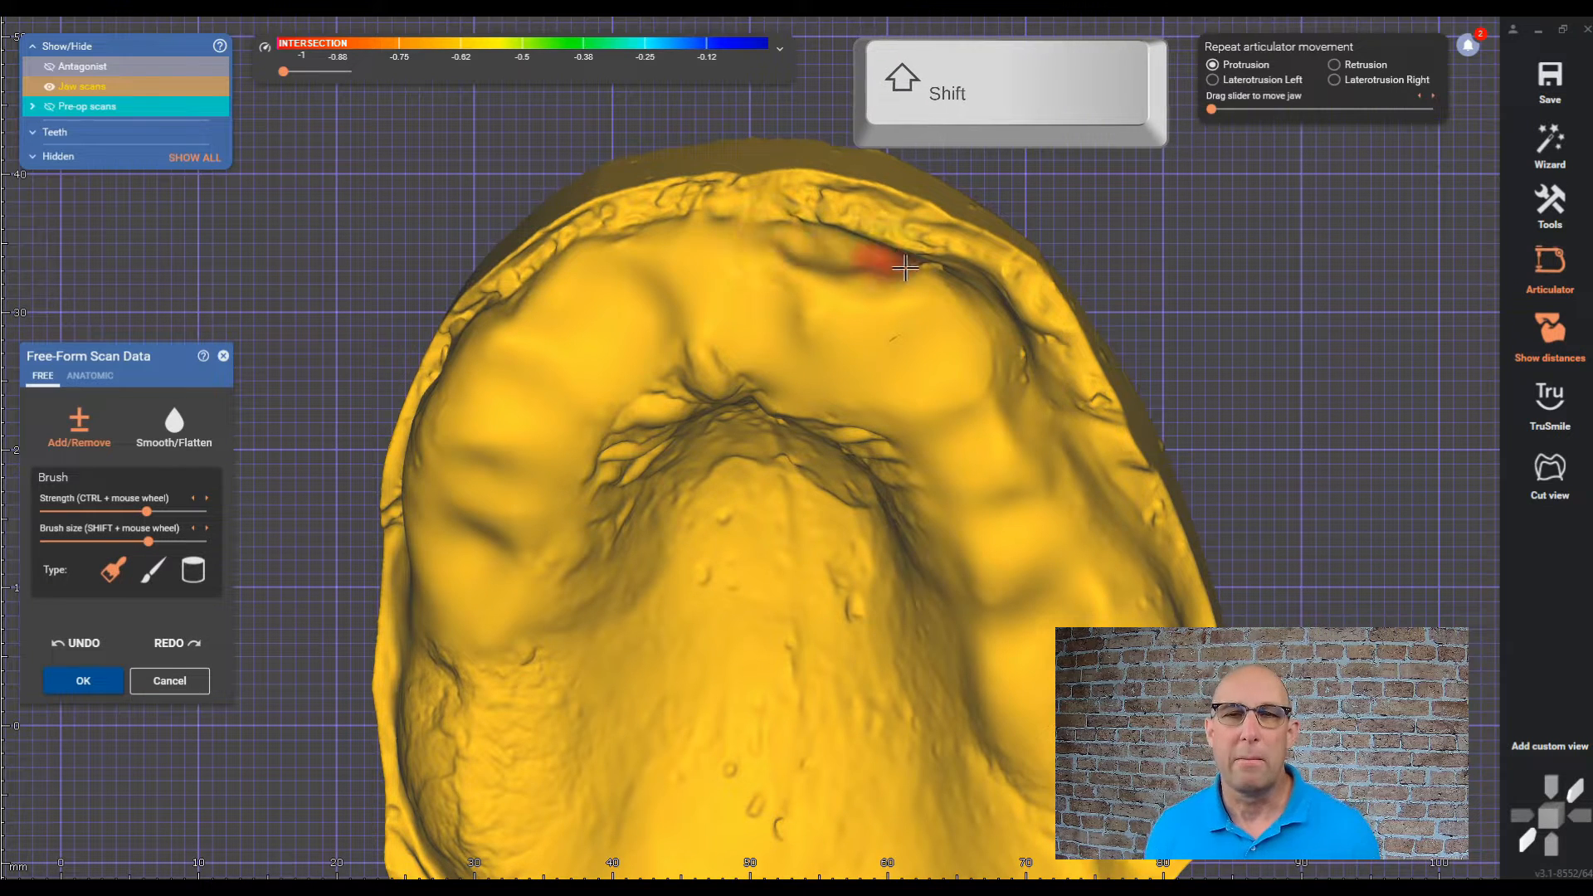
# - Reduce and smooth the rest of the upper ridge, and apply the free-form changes to the scan
pyautogui.keyDown('shift'); pyautogui.moveTo(904, 268); pyautogui.dragTo(684, 290, button='right'); pyautogui.keyUp('shift')
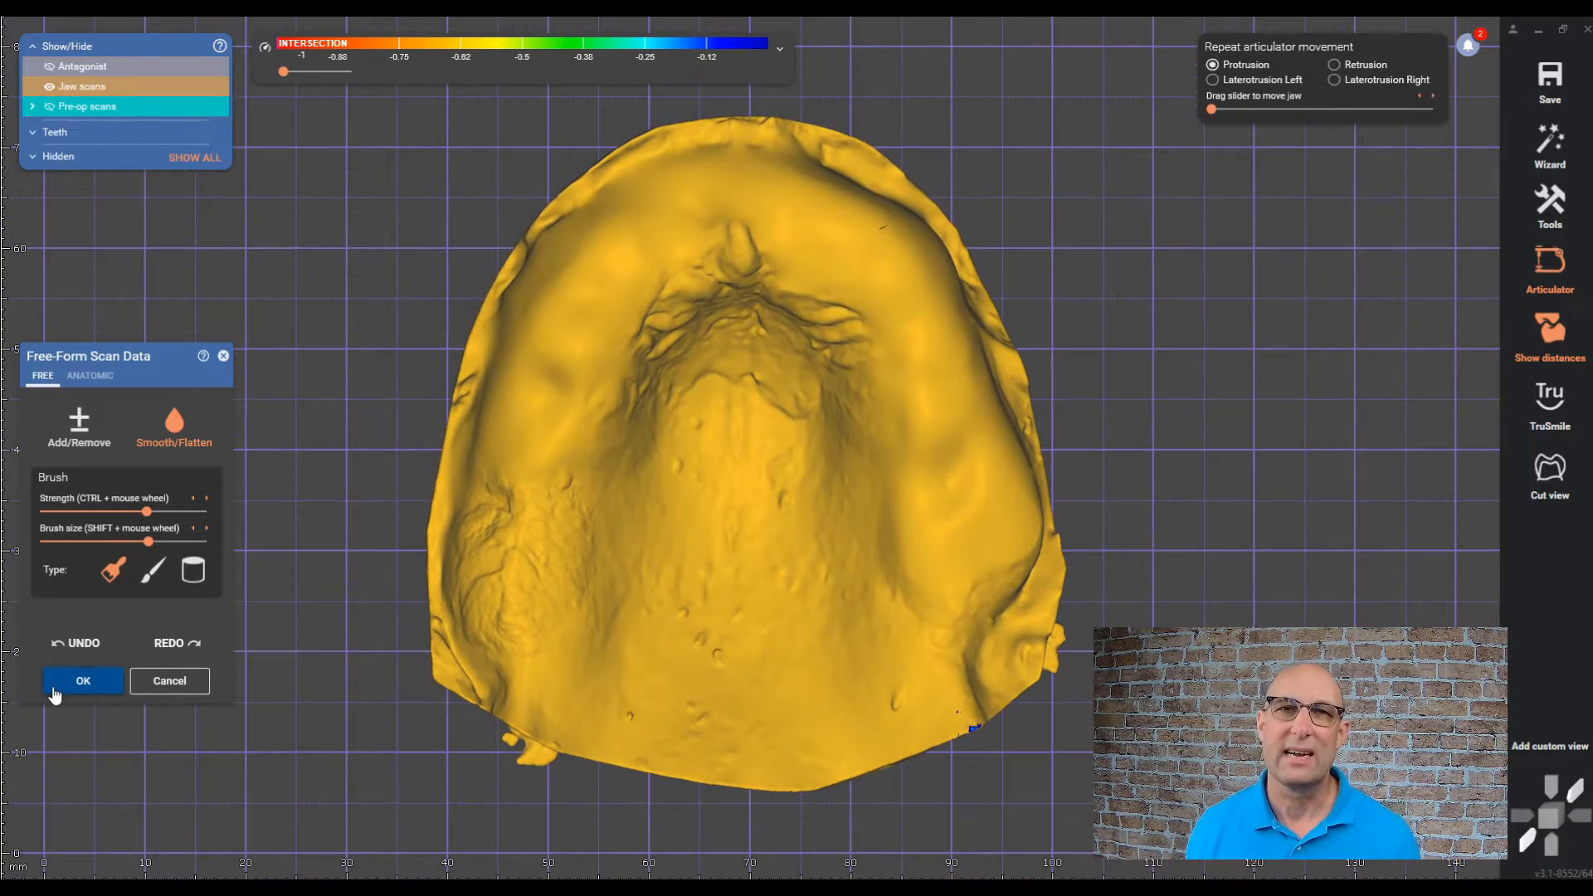
pyautogui.click(75, 680)
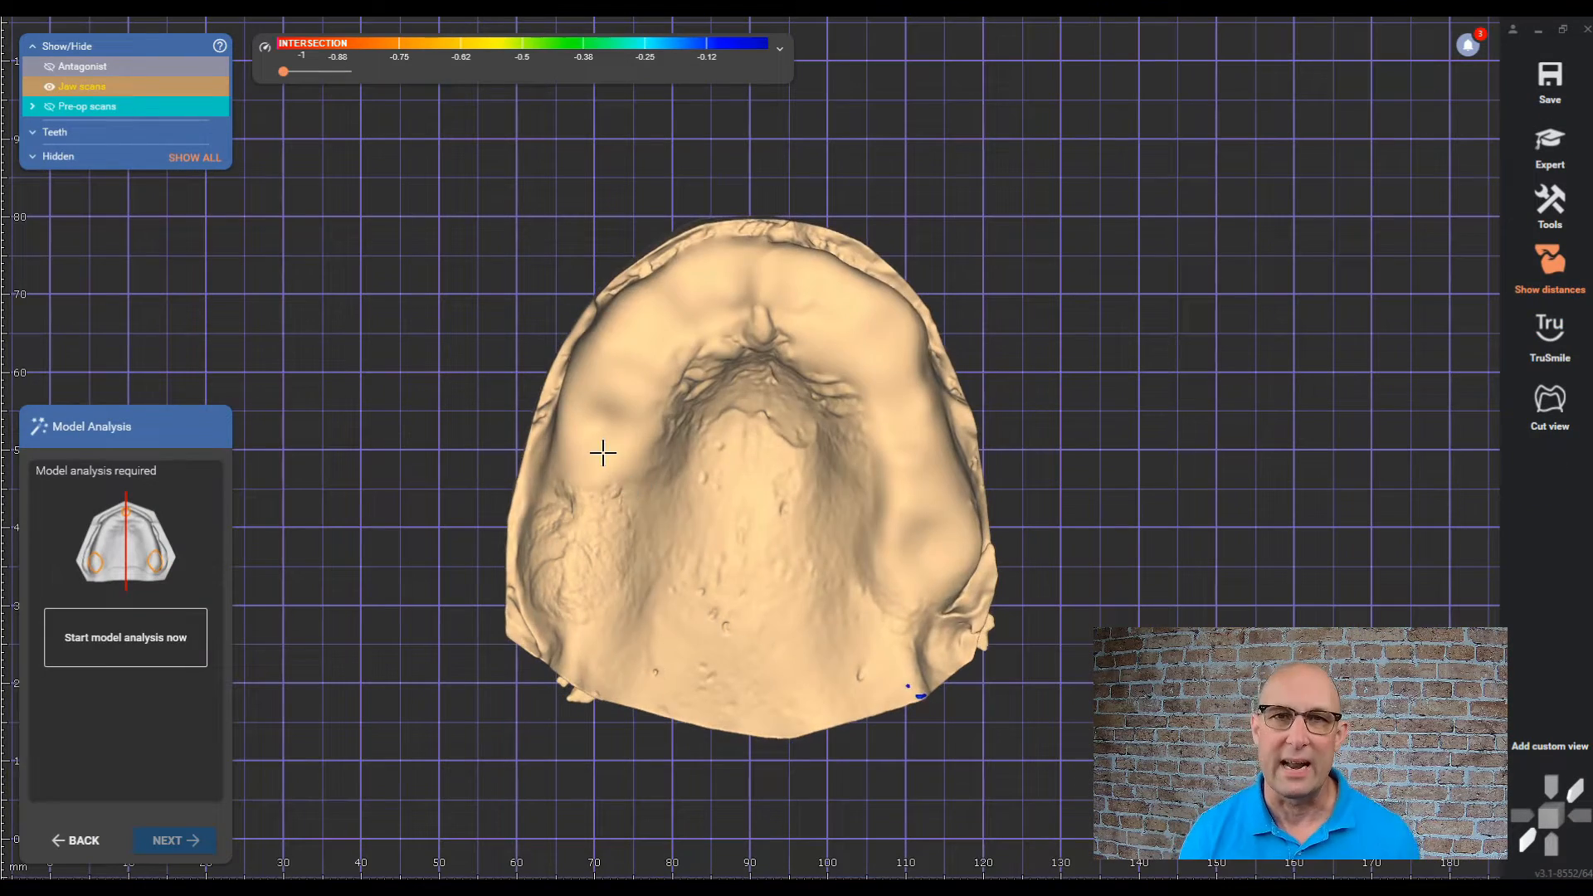
# - Start the model analysis and define the occlusal plane by left, right and center points on the lower antagonist teeth
pyautogui.click(150, 639)
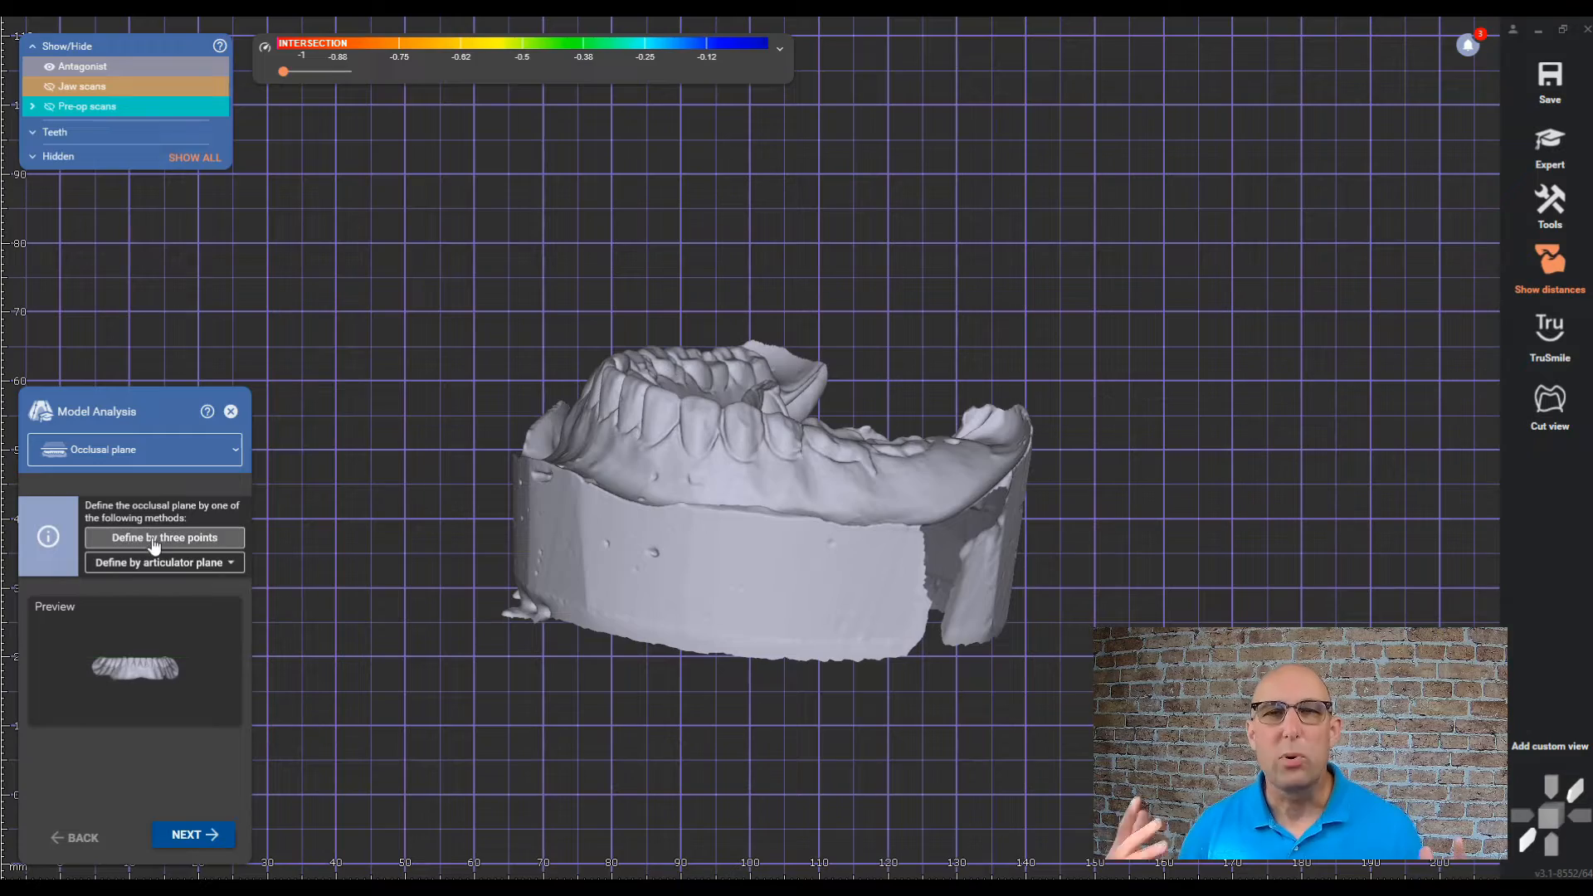
pyautogui.click(154, 545)
pyautogui.moveTo(693, 501); pyautogui.dragTo(747, 523, button='right')
pyautogui.click(868, 476)
pyautogui.moveTo(631, 564); pyautogui.dragTo(727, 387, button='right')
pyautogui.click(794, 417)
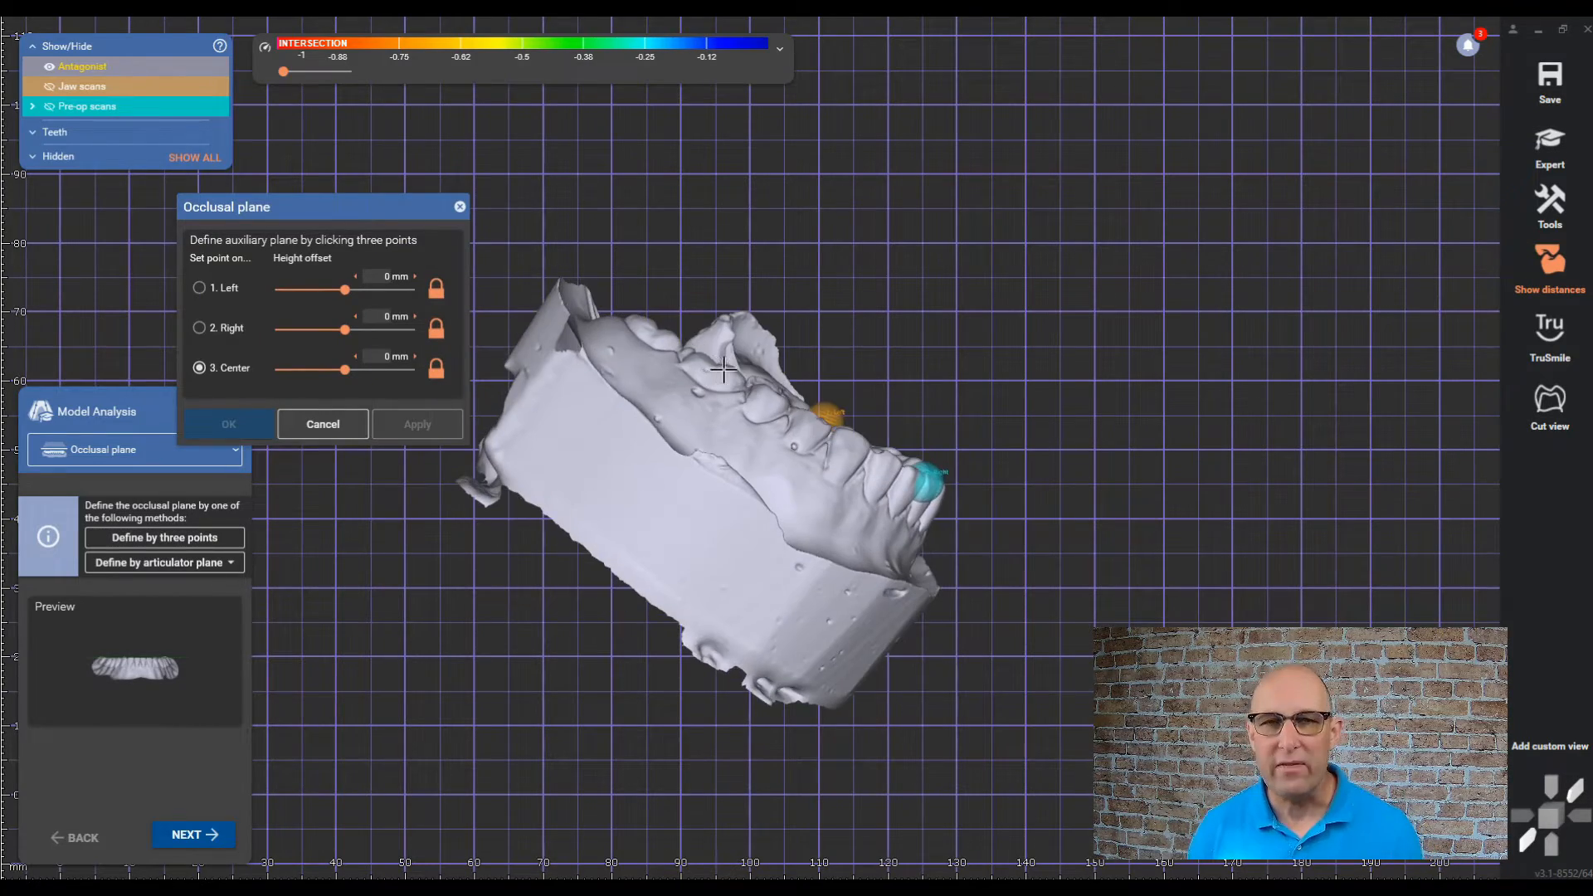
pyautogui.click(722, 368)
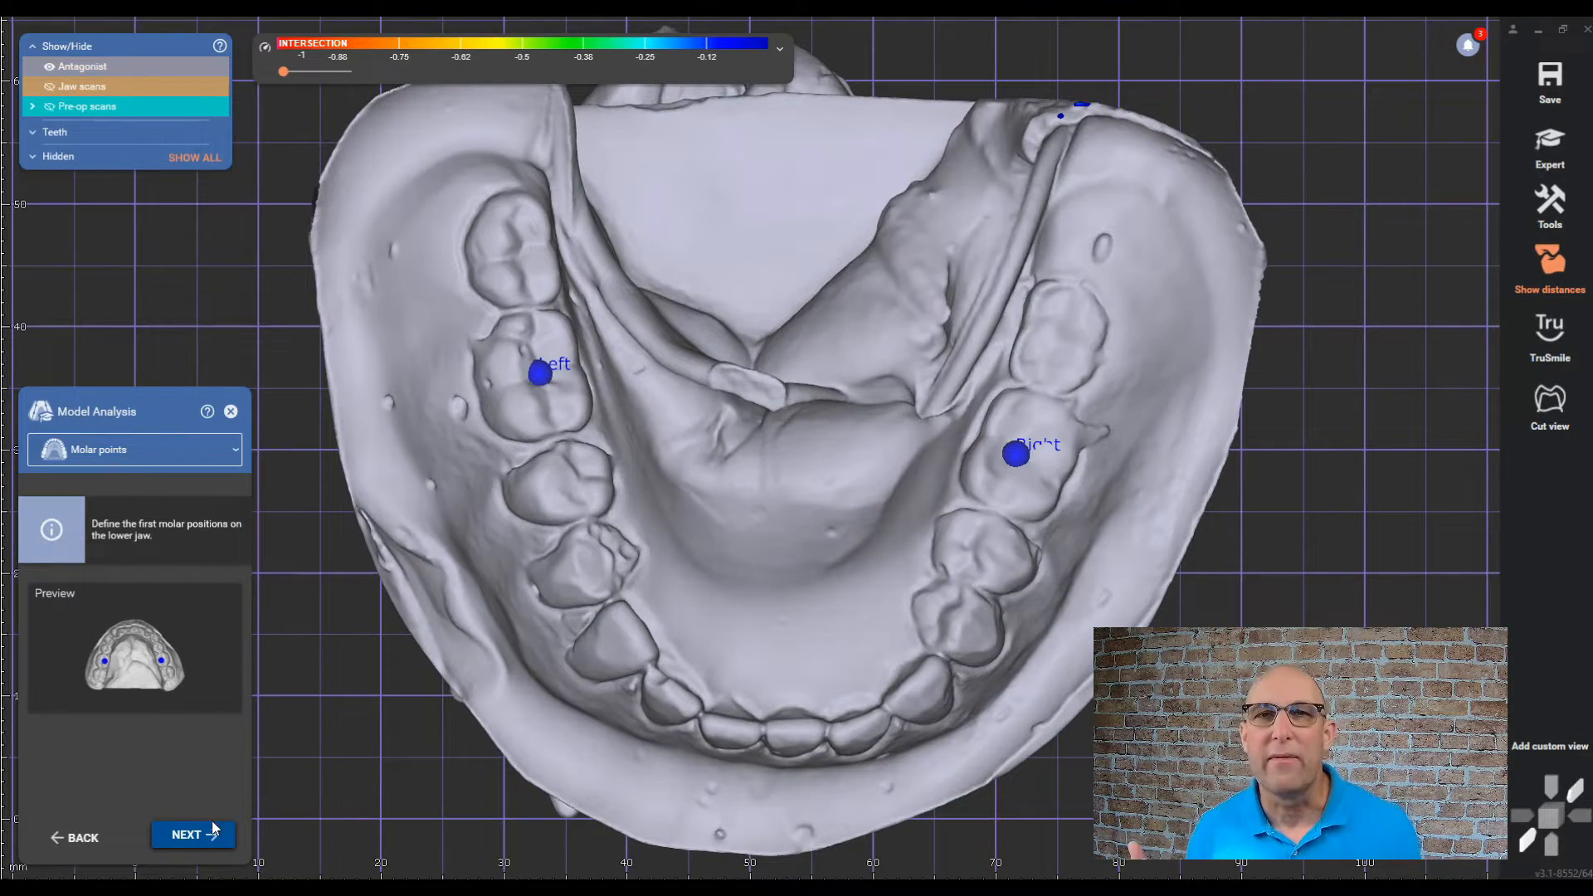
# - Accept the first molar points and define the first premolar positions on the lower jaw
pyautogui.click(199, 837)
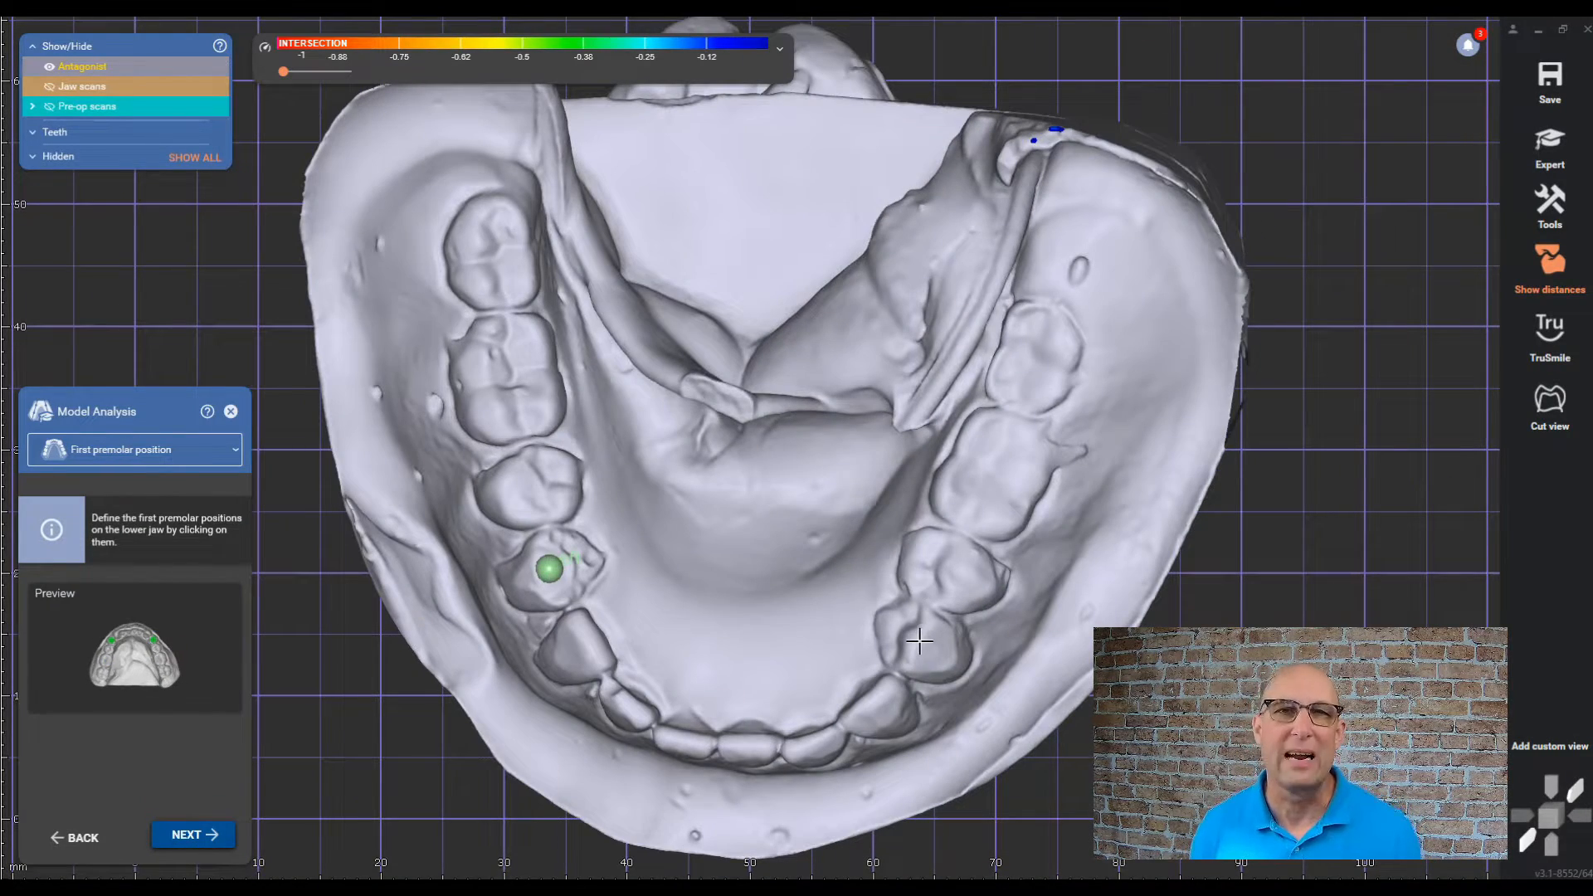
pyautogui.click(919, 640)
pyautogui.click(199, 836)
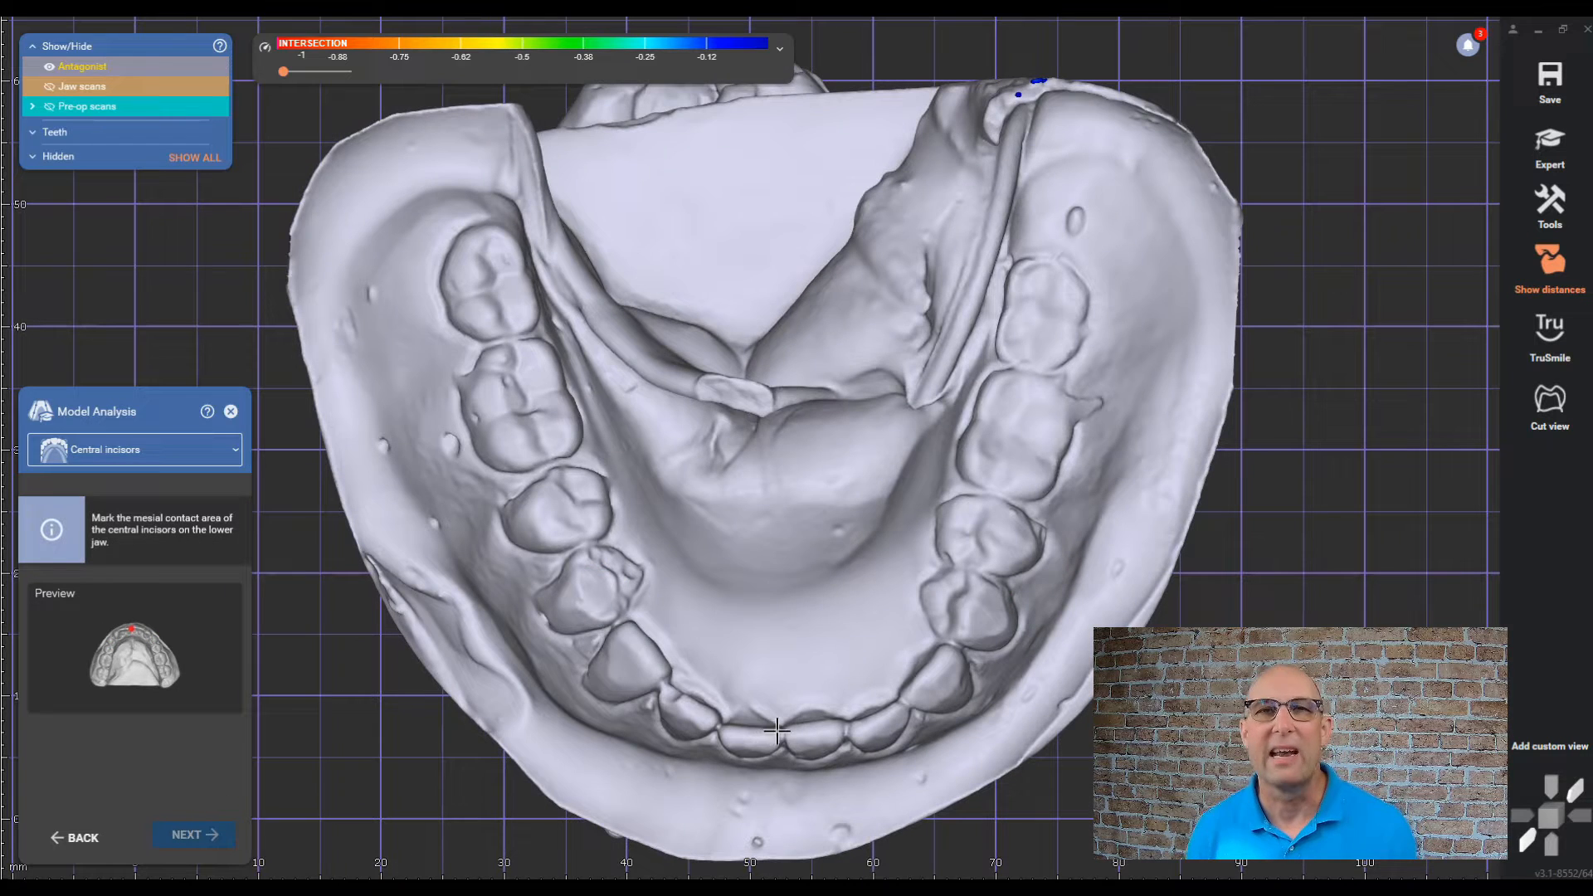
# - Mark the mesial contact area of the lower central incisors and accept the lower raphe median plane
pyautogui.click(783, 735)
pyautogui.click(217, 832)
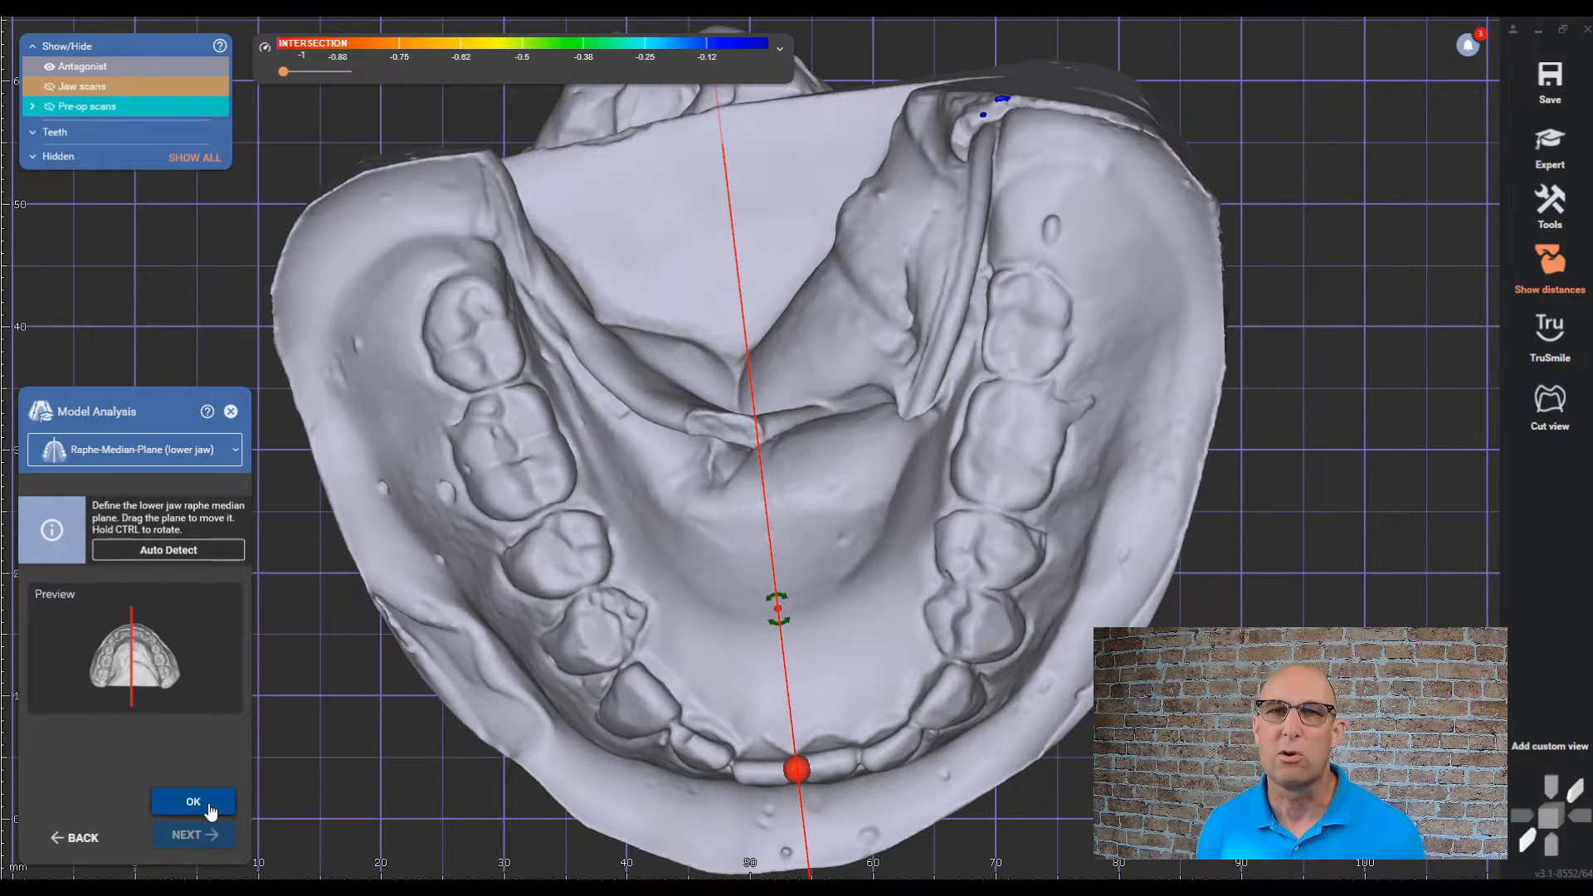
pyautogui.click(209, 808)
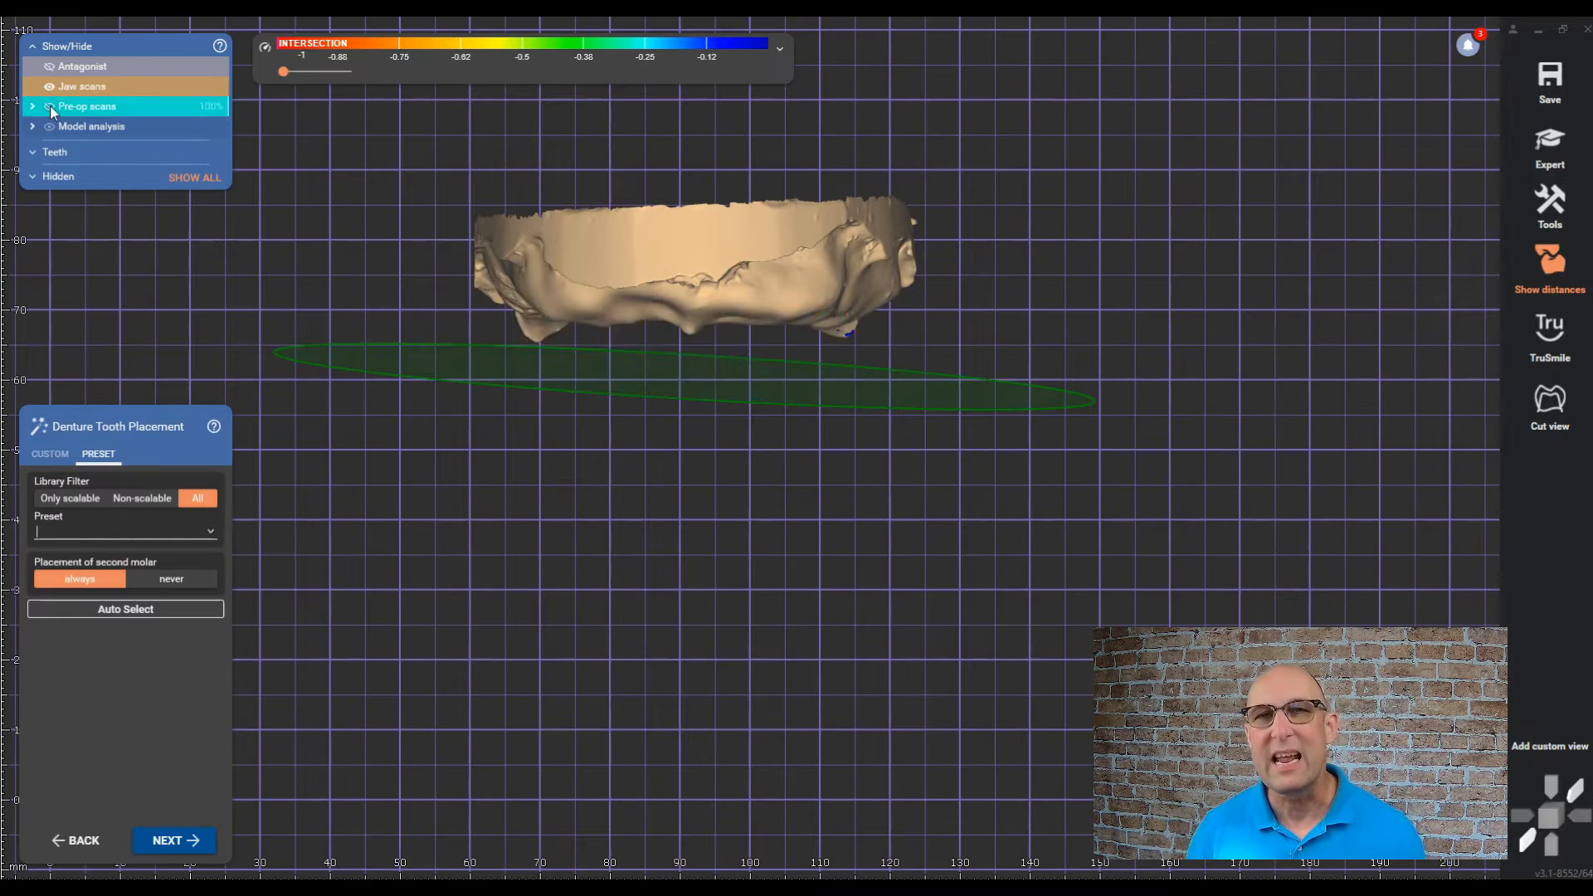
# - Show the pre-op scans and place the denture teeth using a preset from the tooth library
pyautogui.click(209, 531)
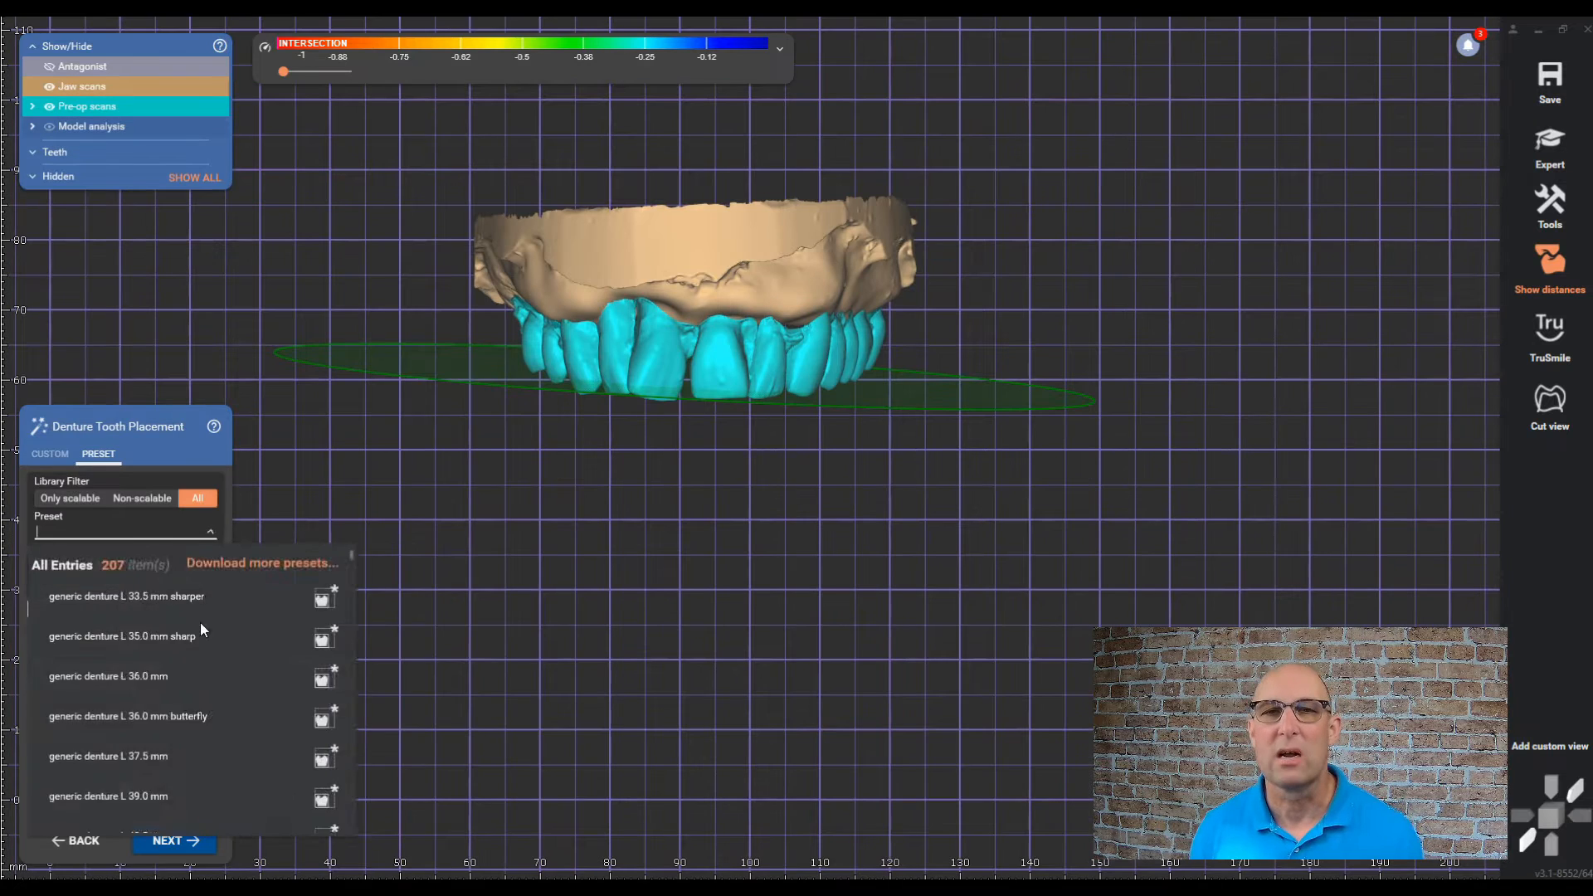
pyautogui.scroll(-10, 208, 603)
pyautogui.click(342, 603)
pyautogui.click(174, 840)
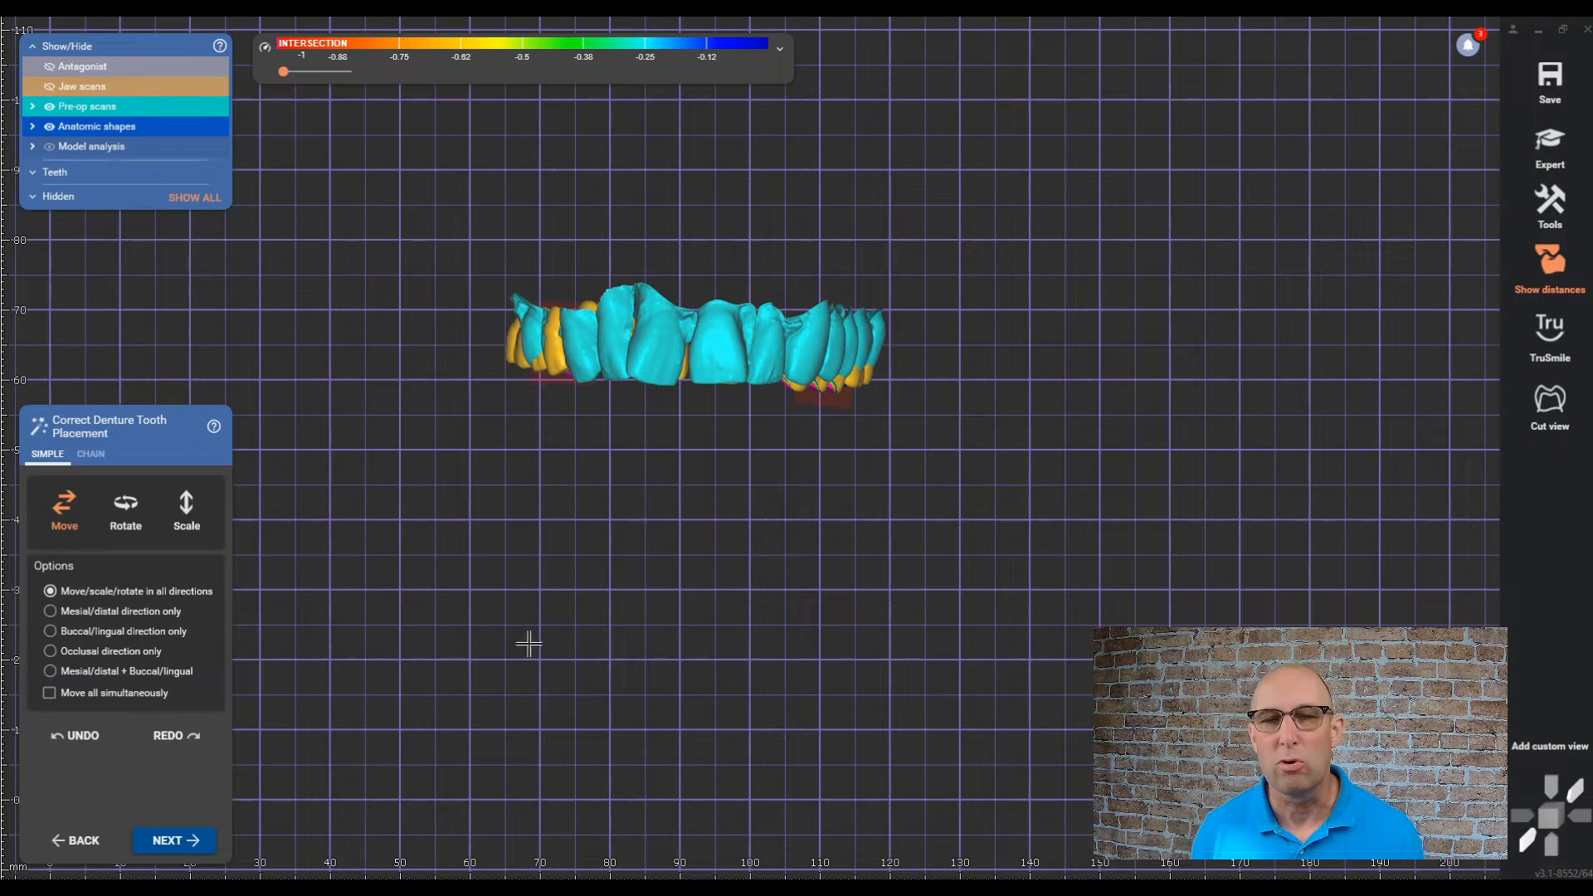
# - Switch the denture tooth placement correction to chain mode, toggle the pre-op scans for comparison, and proceed past the pre-op adaptation
pyautogui.click(93, 458)
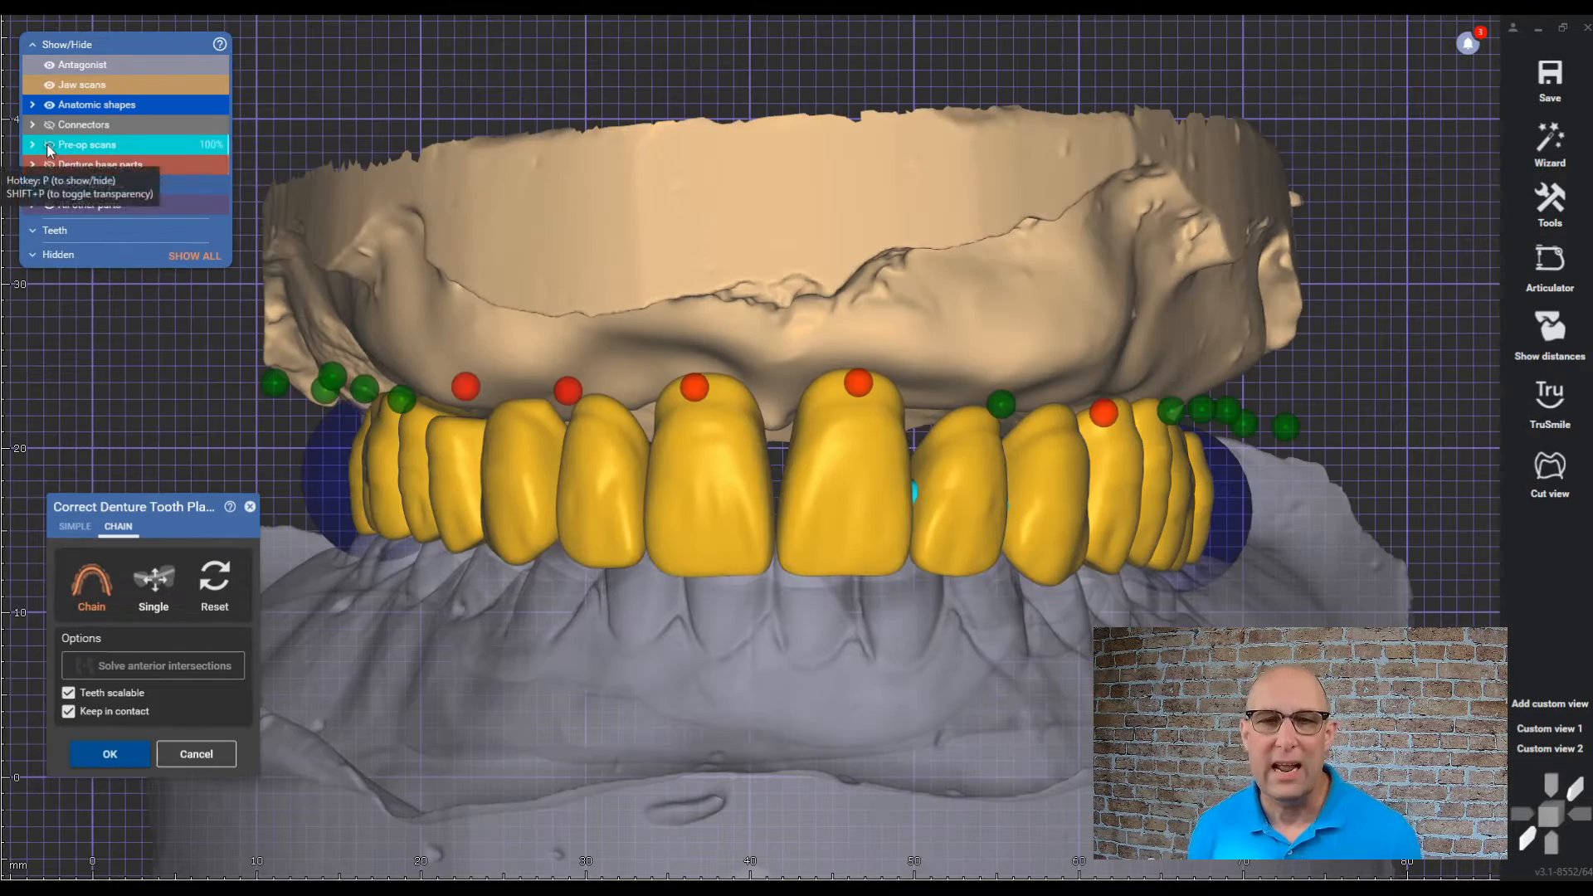
pyautogui.click(49, 146)
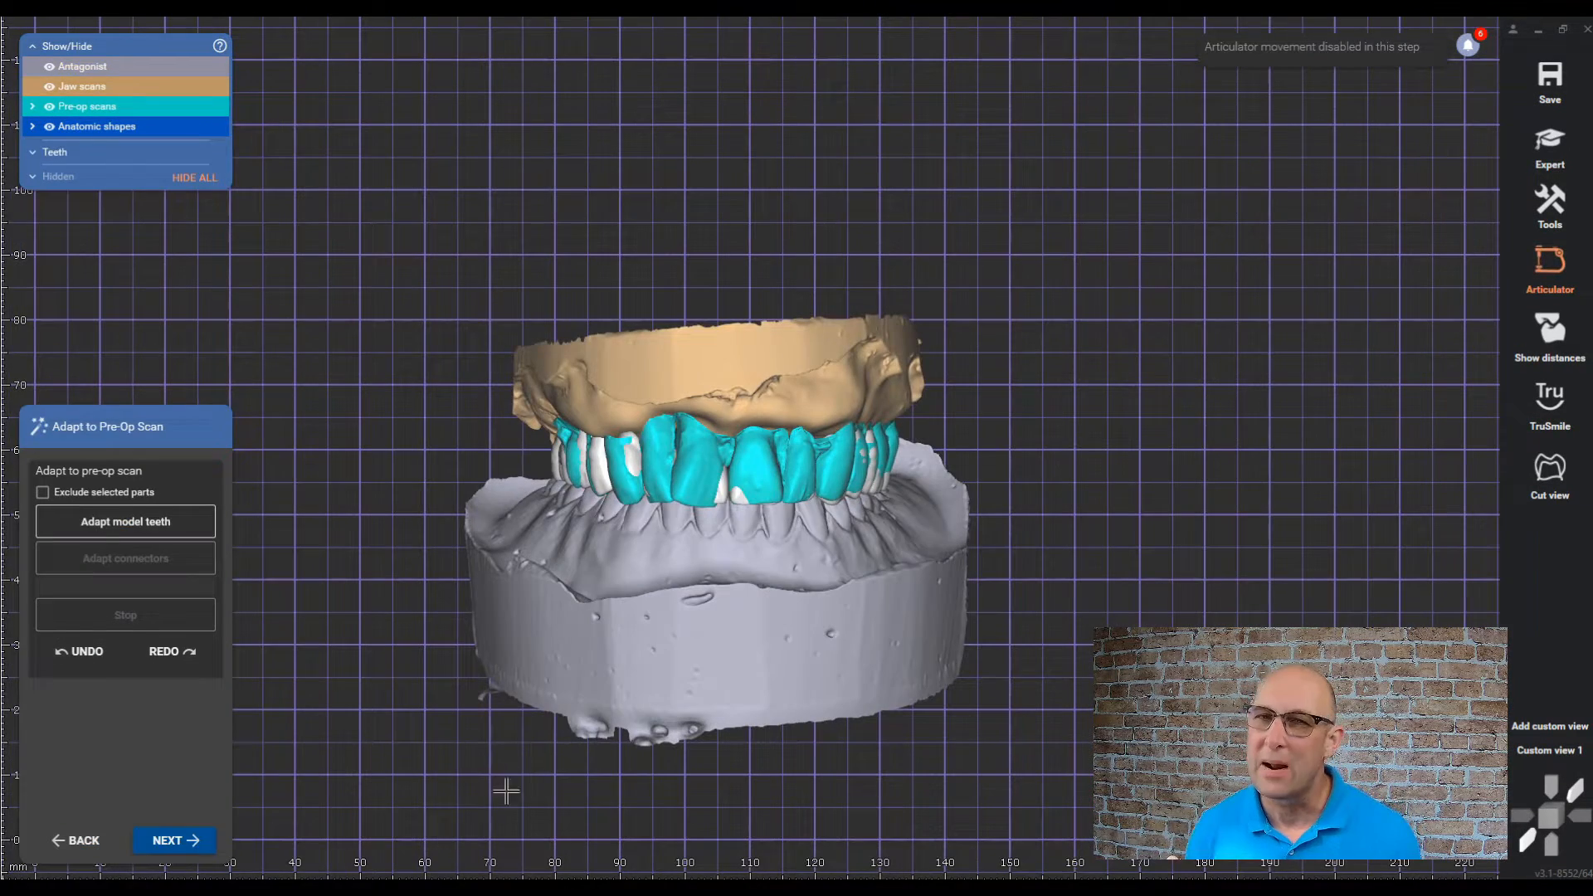
pyautogui.click(175, 840)
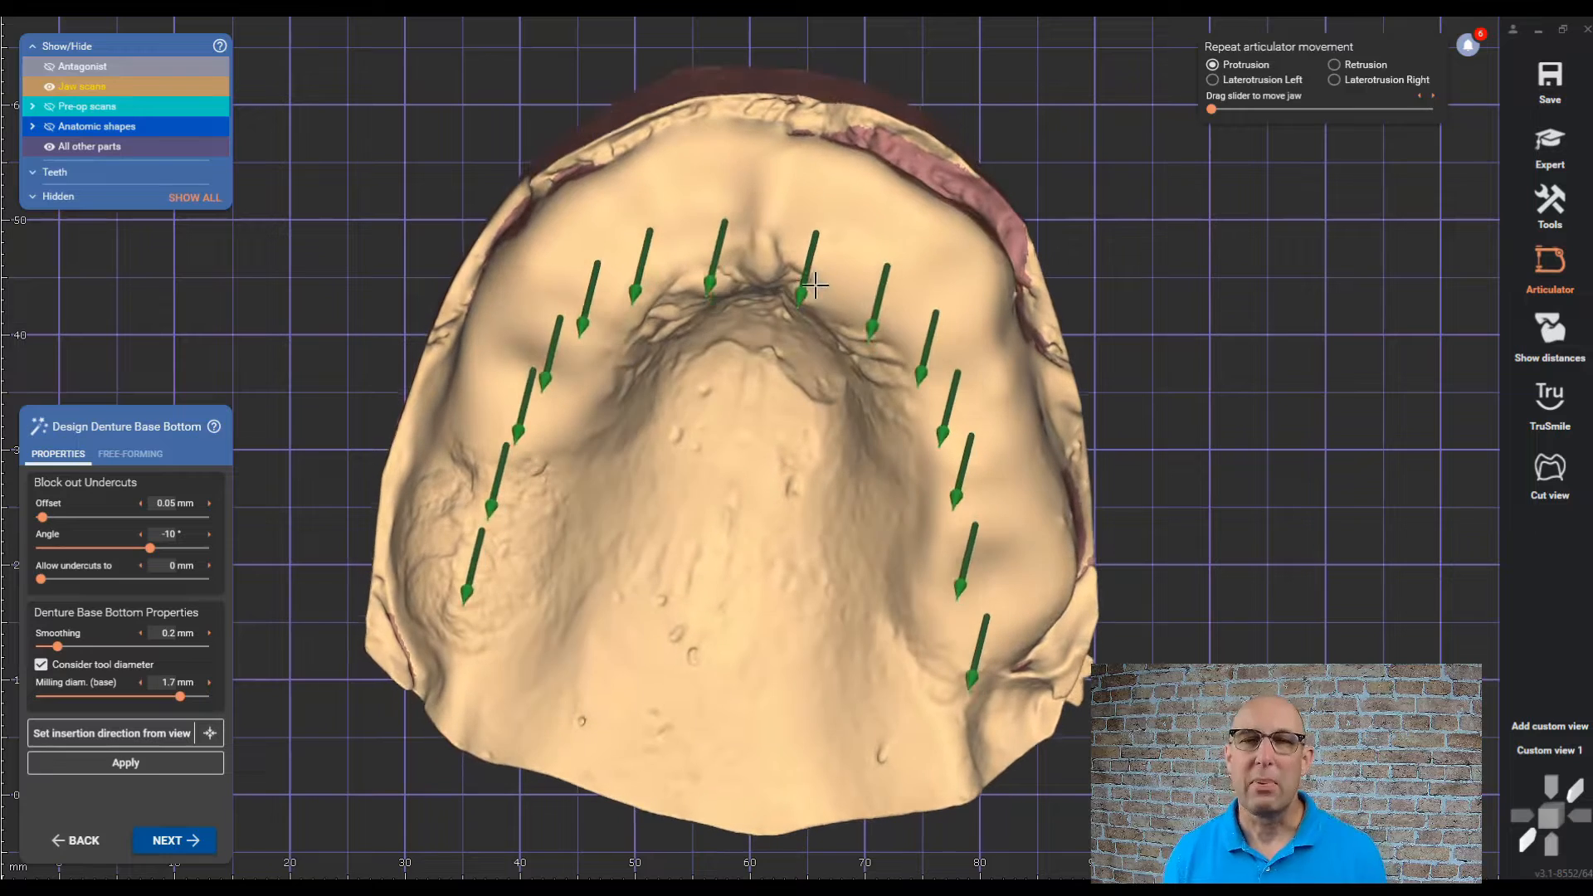
# - Set the insertion direction from an occlusal view of the upper jaw and apply the block-out for the denture base bottom
pyautogui.moveTo(815, 284); pyautogui.dragTo(823, 272, button='right')
pyautogui.click(152, 733)
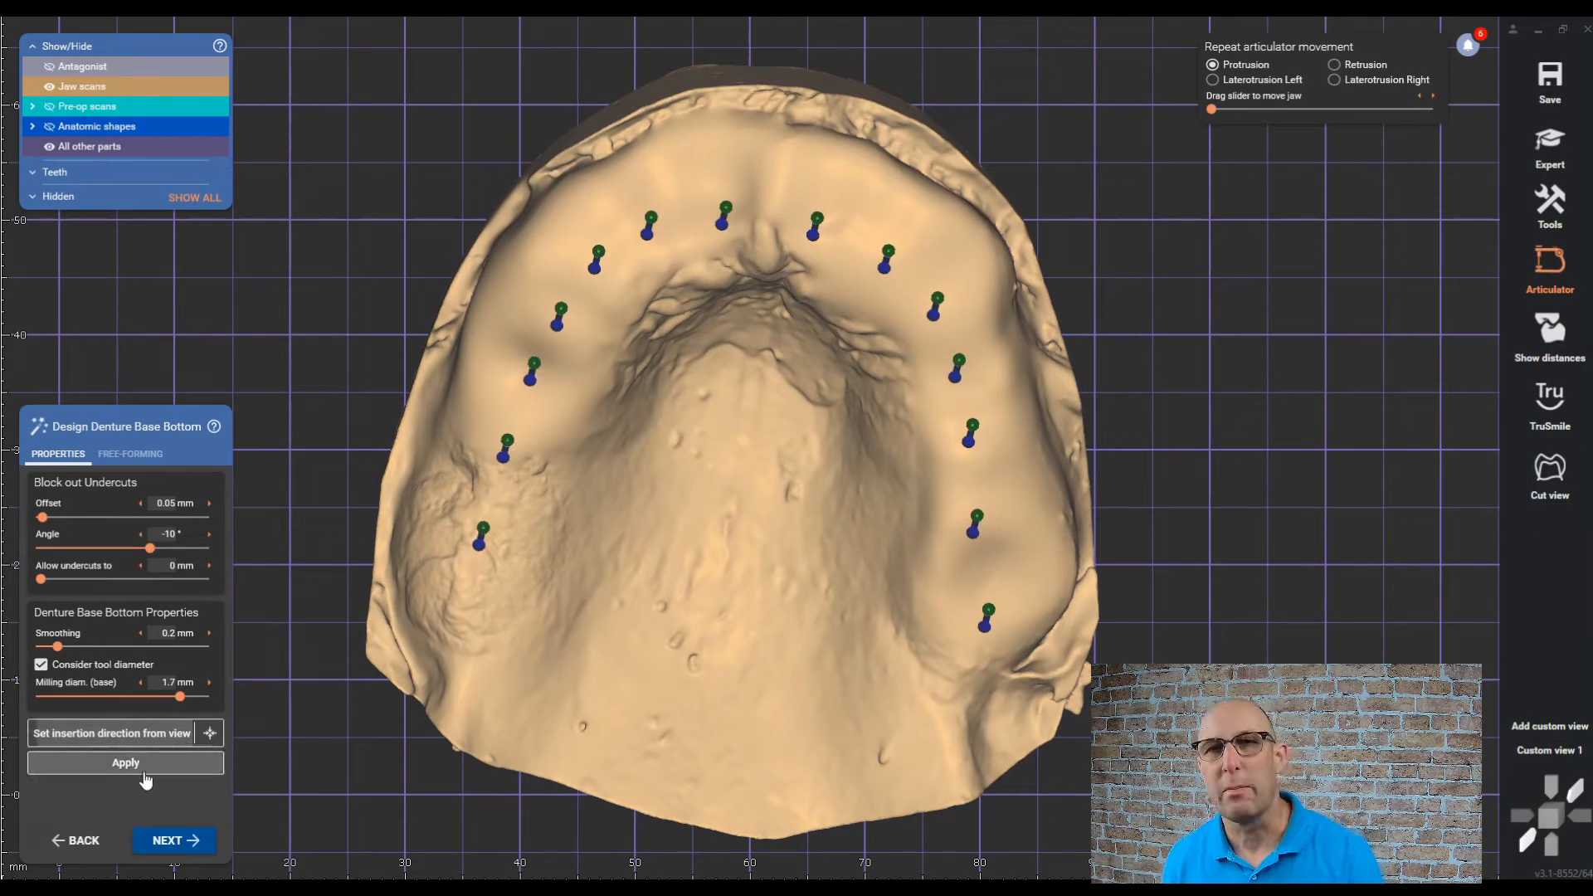
pyautogui.click(142, 763)
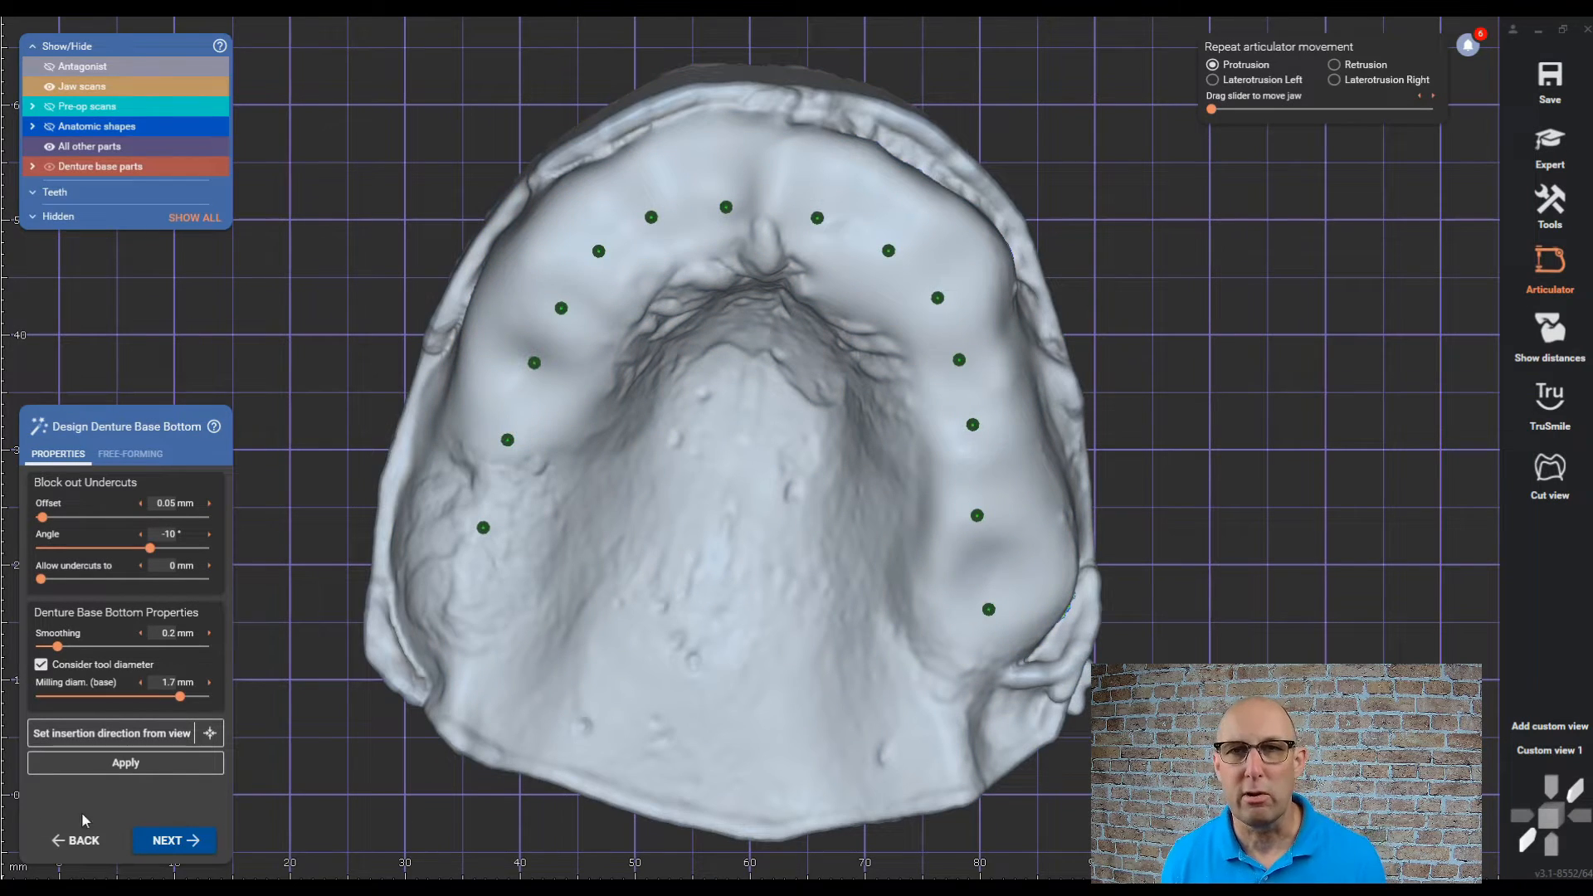
pyautogui.click(184, 839)
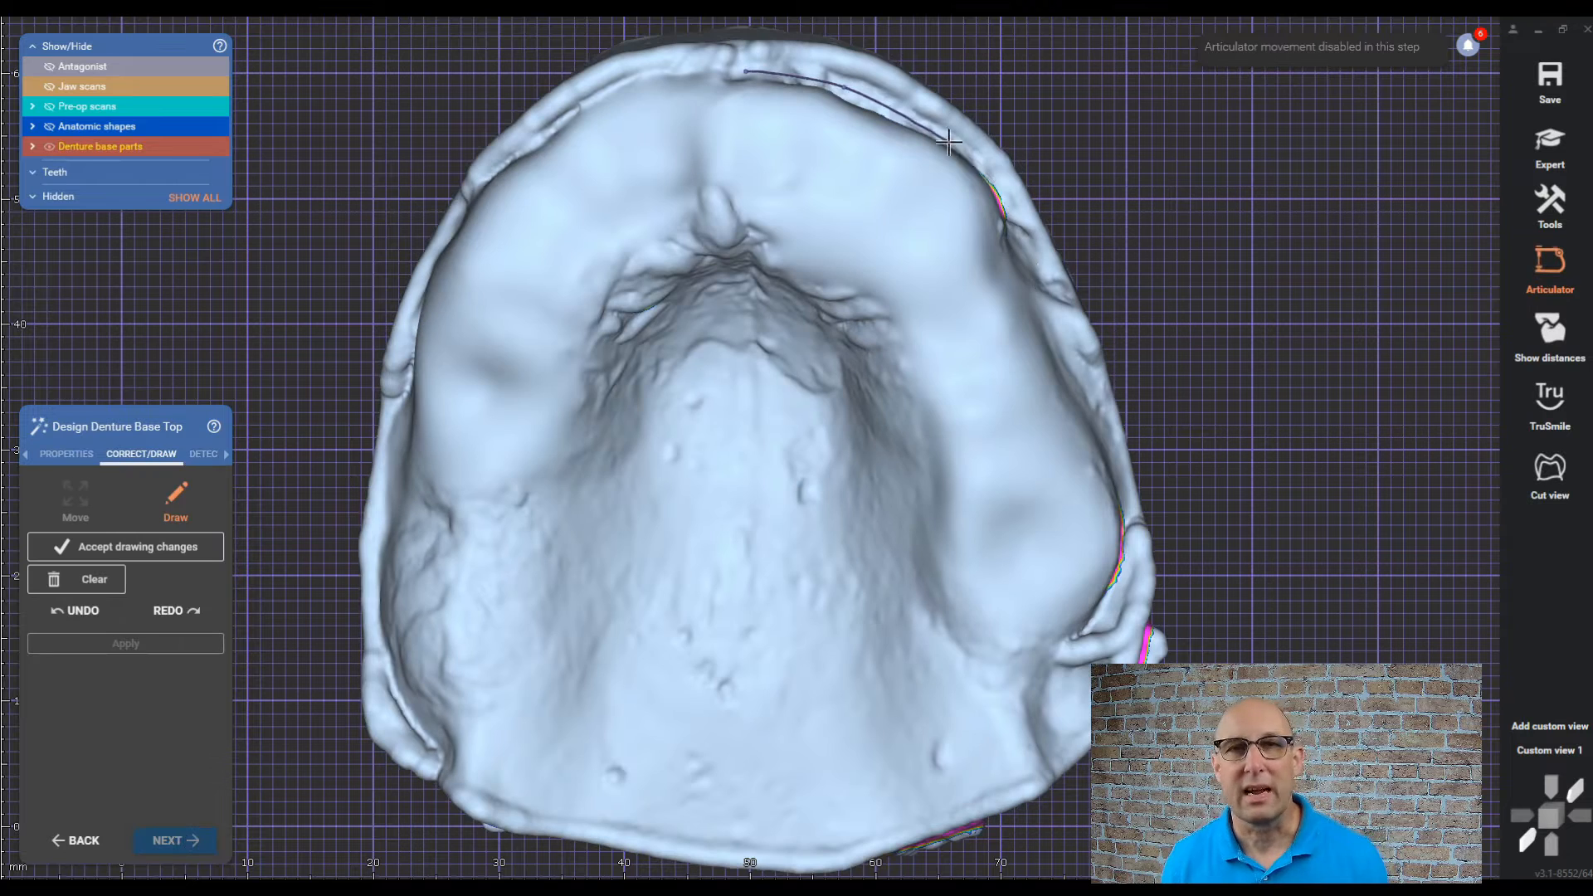
# - Draw the denture base top outline along the vestibule and across the back of the palate on the upper jaw
pyautogui.moveTo(388, 681); pyautogui.dragTo(515, 220, button='right')
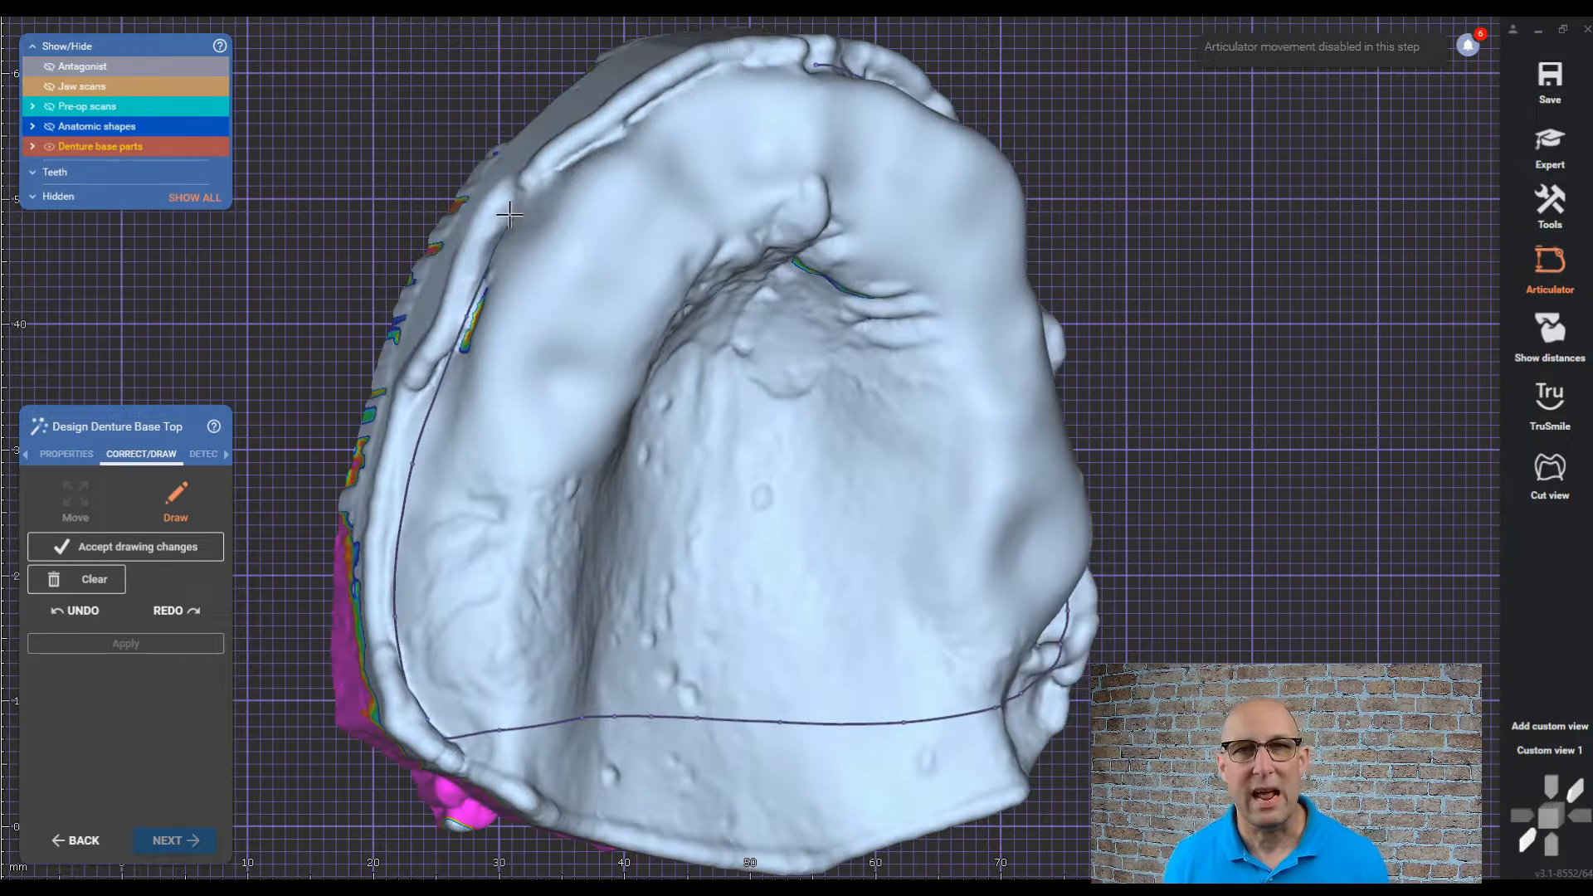
pyautogui.moveTo(953, 182); pyautogui.dragTo(889, 557, button='right')
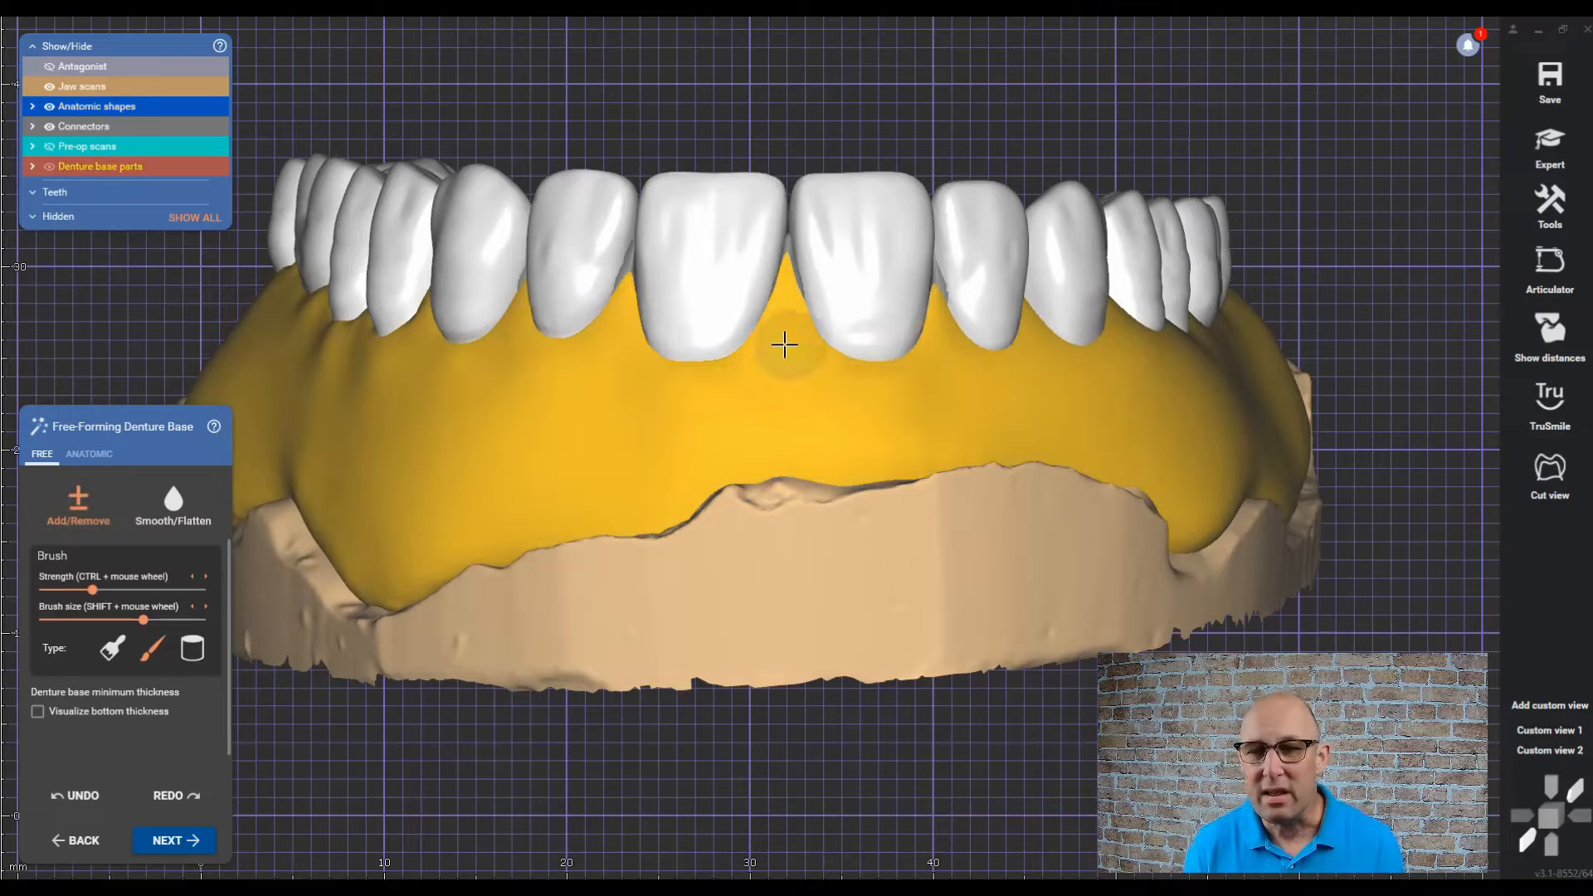
# - Free-form the denture base with the Add/Remove brush, carving contours below the central and lateral incisor papillae
pyautogui.press('shift')
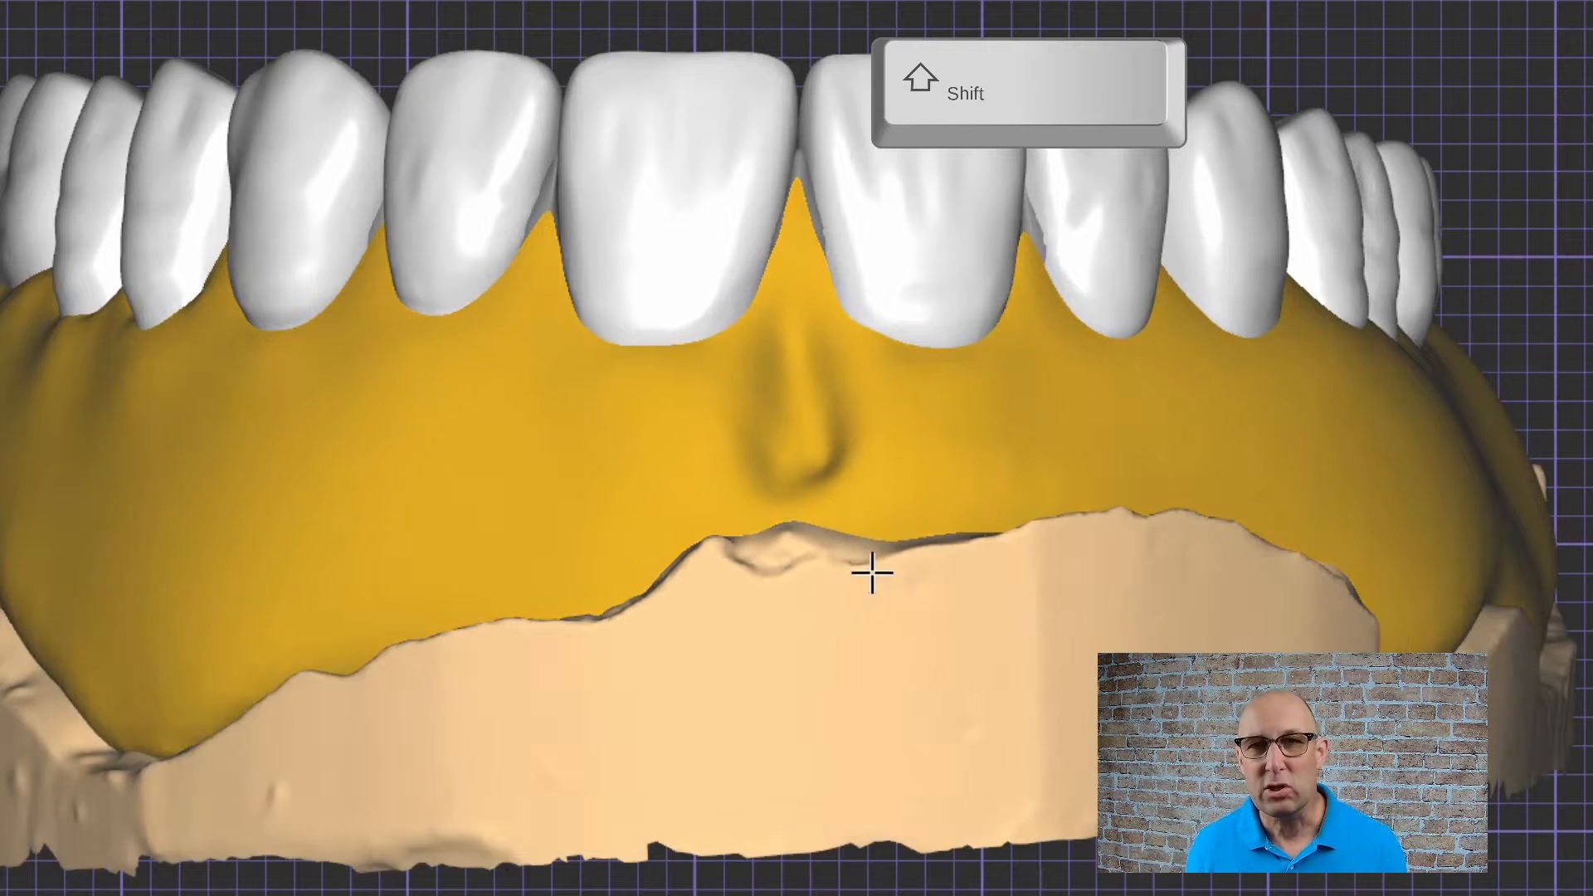
pyautogui.moveTo(871, 573); pyautogui.dragTo(885, 574, button='right')
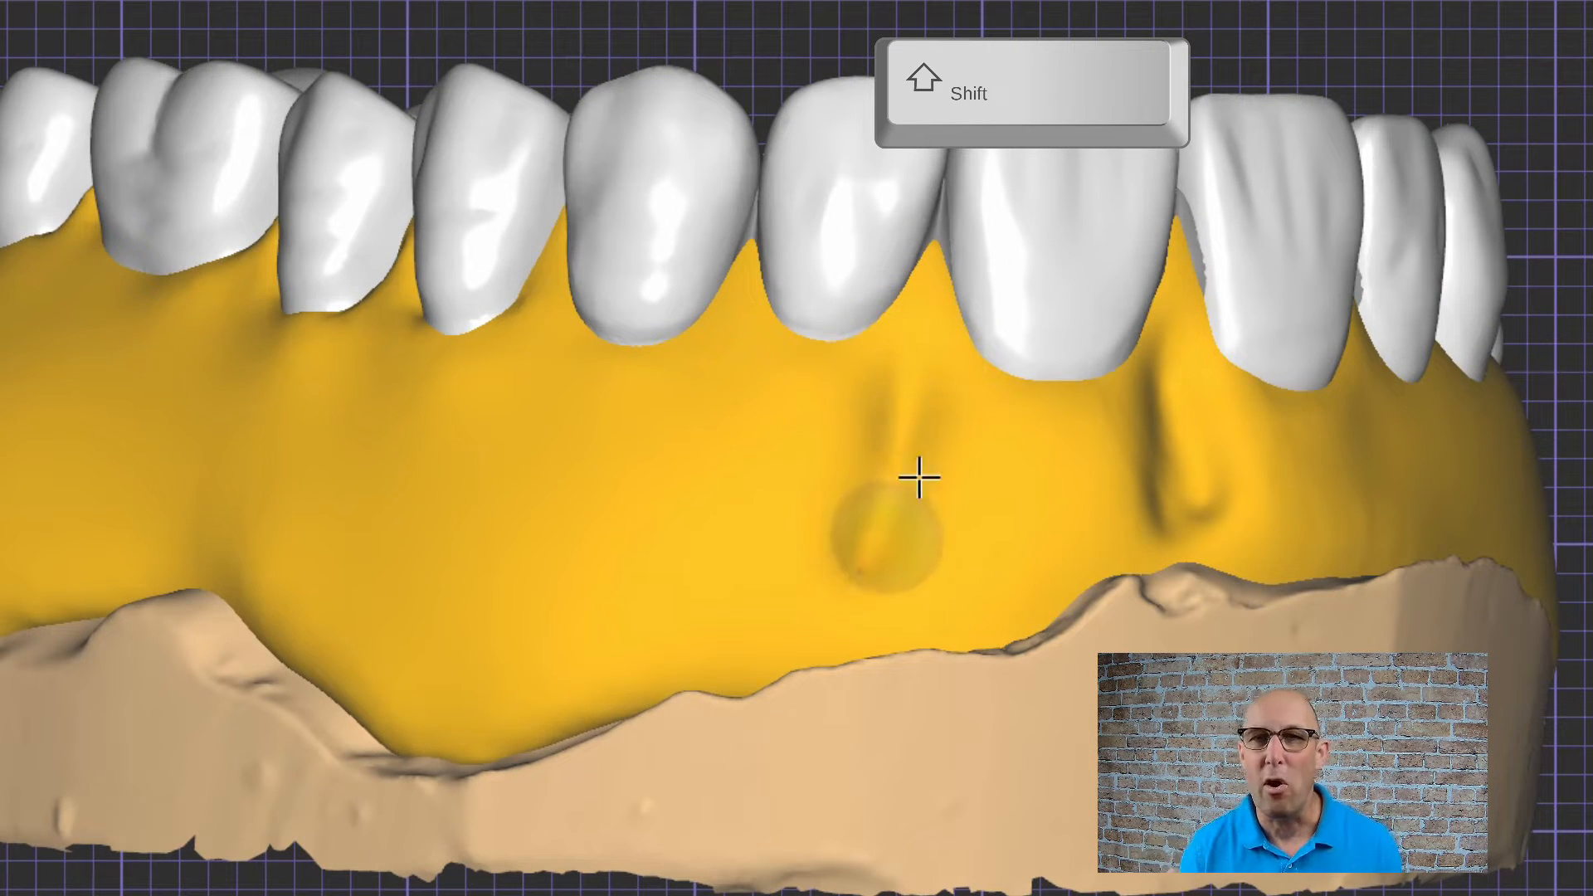
pyautogui.moveTo(927, 580); pyautogui.dragTo(1053, 647, button='right')
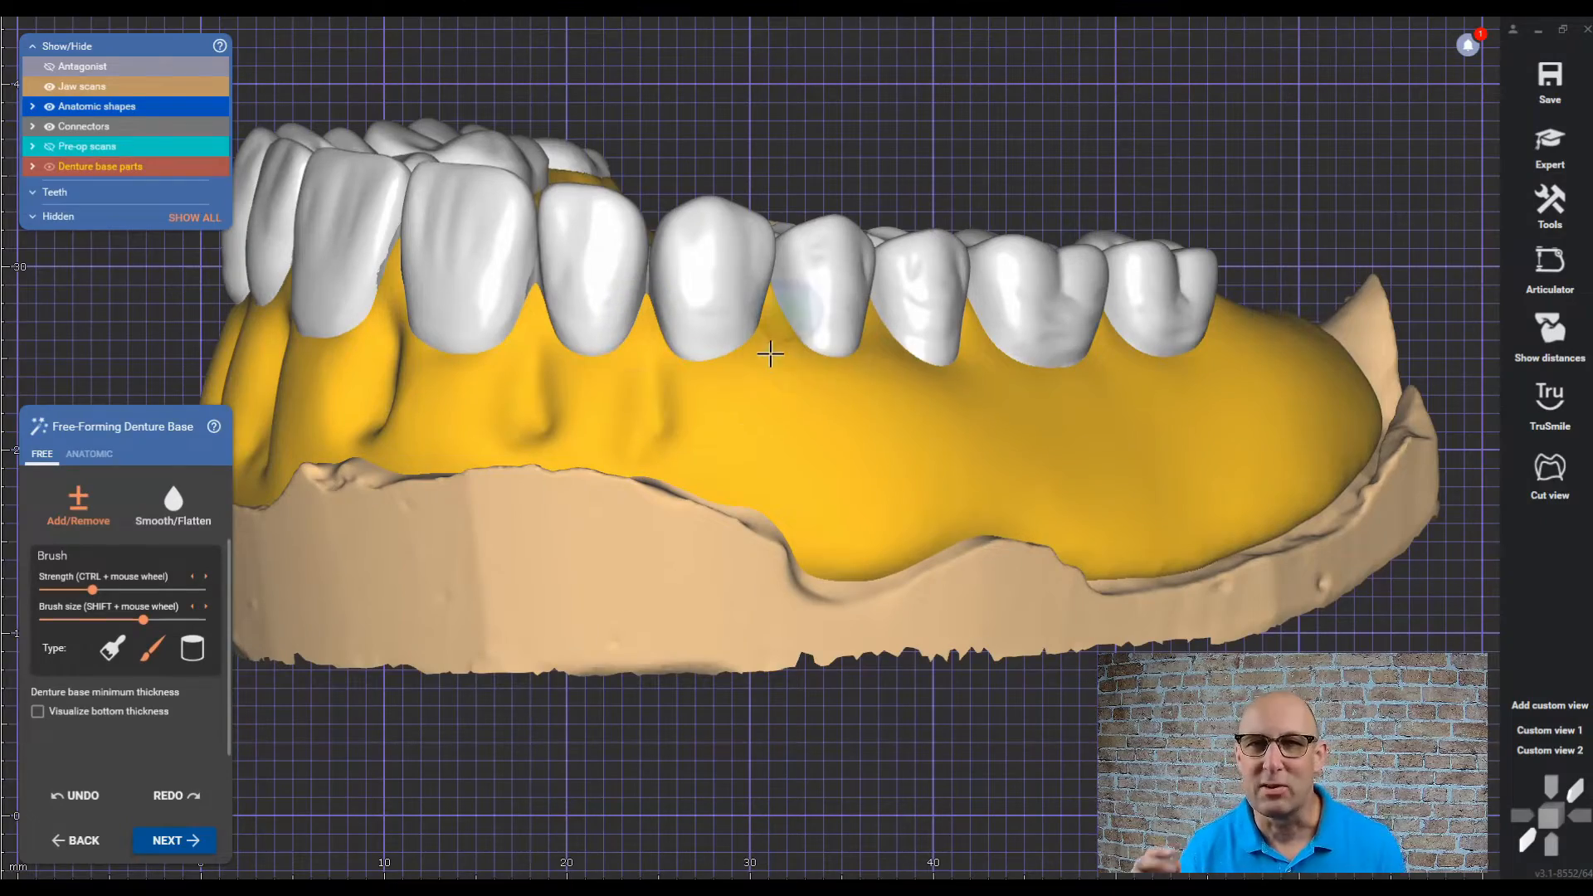
# - Sculpt the interdental contours of the denture base gingiva beside the canine and along the posterior teeth with the Add/Remove brush
pyautogui.moveTo(770, 355); pyautogui.dragTo(780, 407)
pyautogui.moveTo(871, 432); pyautogui.dragTo(747, 434, button='right')
pyautogui.moveTo(730, 394); pyautogui.dragTo(726, 510)
pyautogui.moveTo(871, 501); pyautogui.dragTo(734, 497, button='right')
pyautogui.moveTo(730, 399); pyautogui.dragTo(730, 489)
pyautogui.moveTo(871, 520); pyautogui.dragTo(847, 516, button='right')
pyautogui.moveTo(862, 506); pyautogui.dragTo(872, 462)
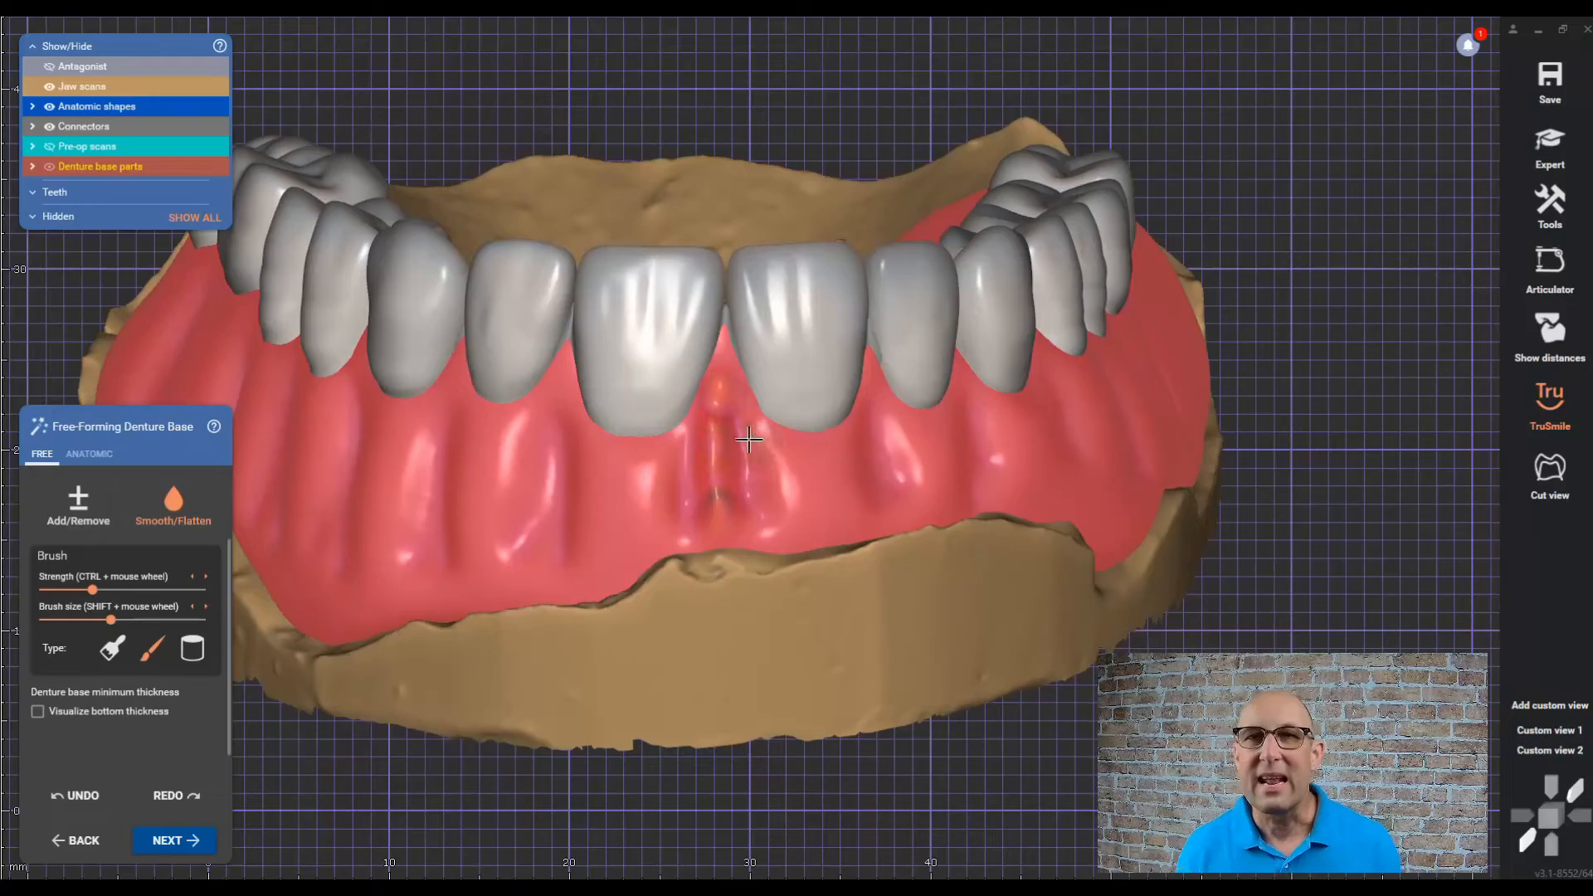
# - Check the denture base around the arch against a 2.1 mm minimum thickness, and turn off TruSmile and the thickness display
pyautogui.moveTo(748, 440); pyautogui.dragTo(1006, 471, button='right')
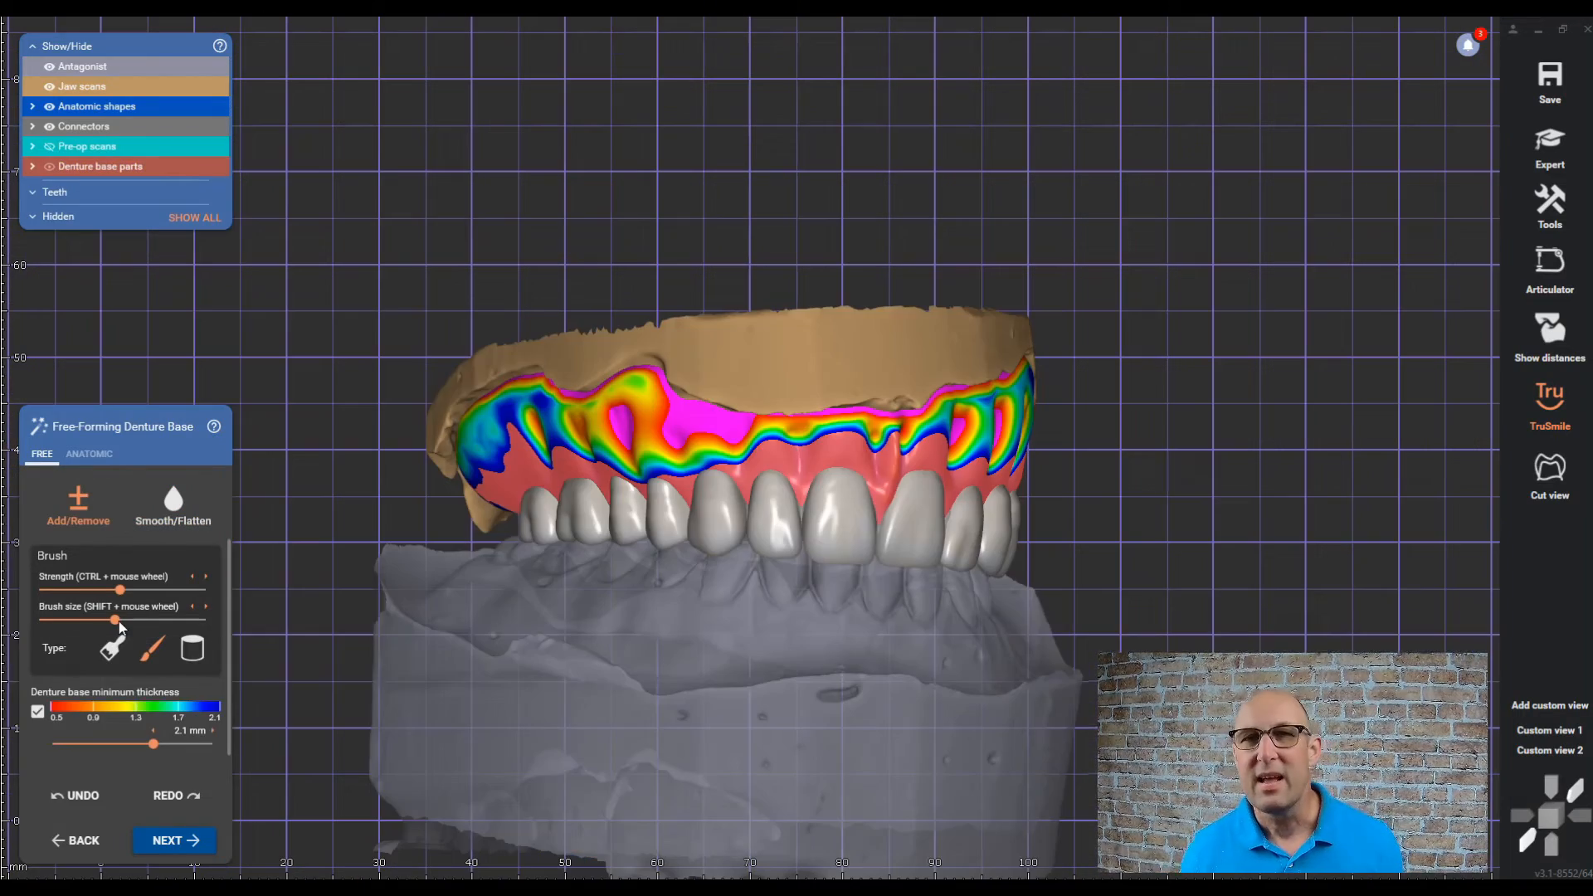
pyautogui.moveTo(604, 628); pyautogui.dragTo(716, 469, button='right')
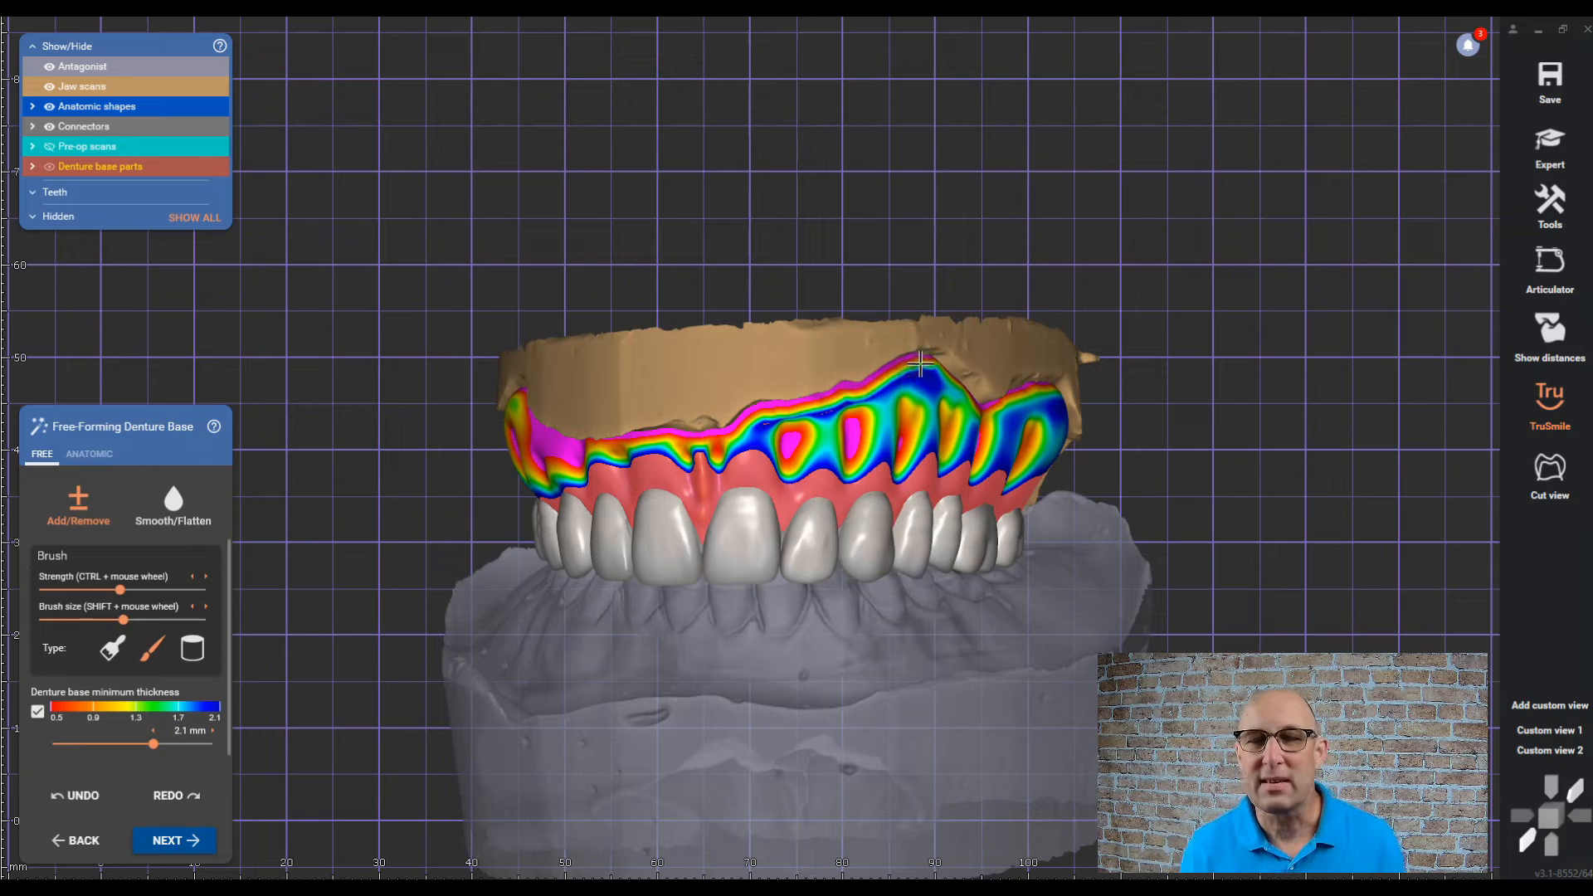
pyautogui.click(1556, 406)
pyautogui.click(38, 711)
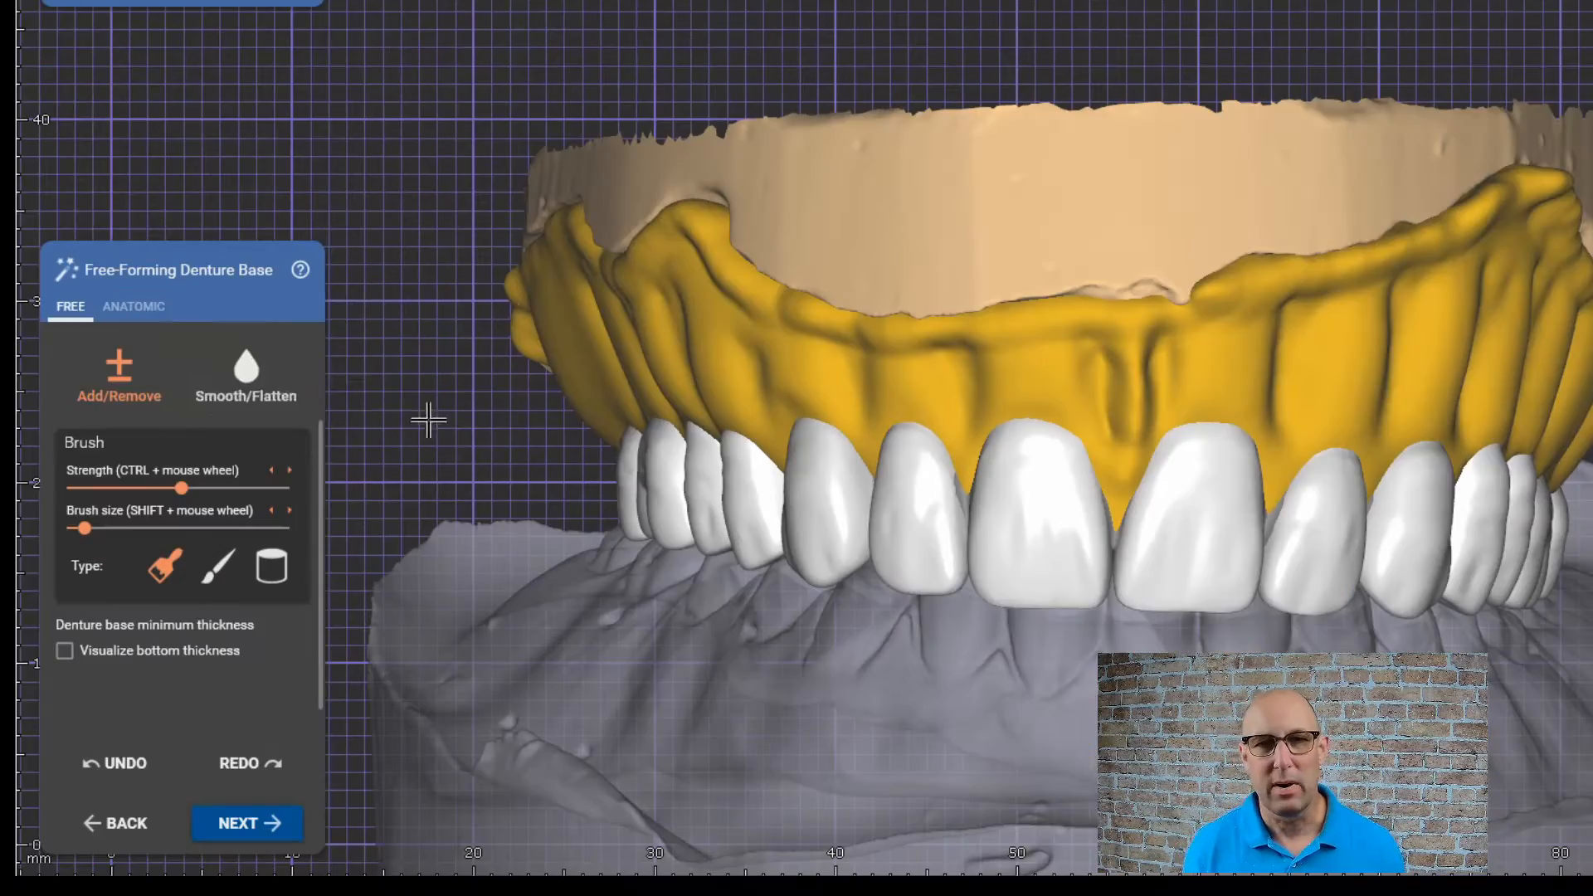
# - Switch denture base free-forming to Smooth/Flatten and increase the brush strength
pyautogui.click(246, 374)
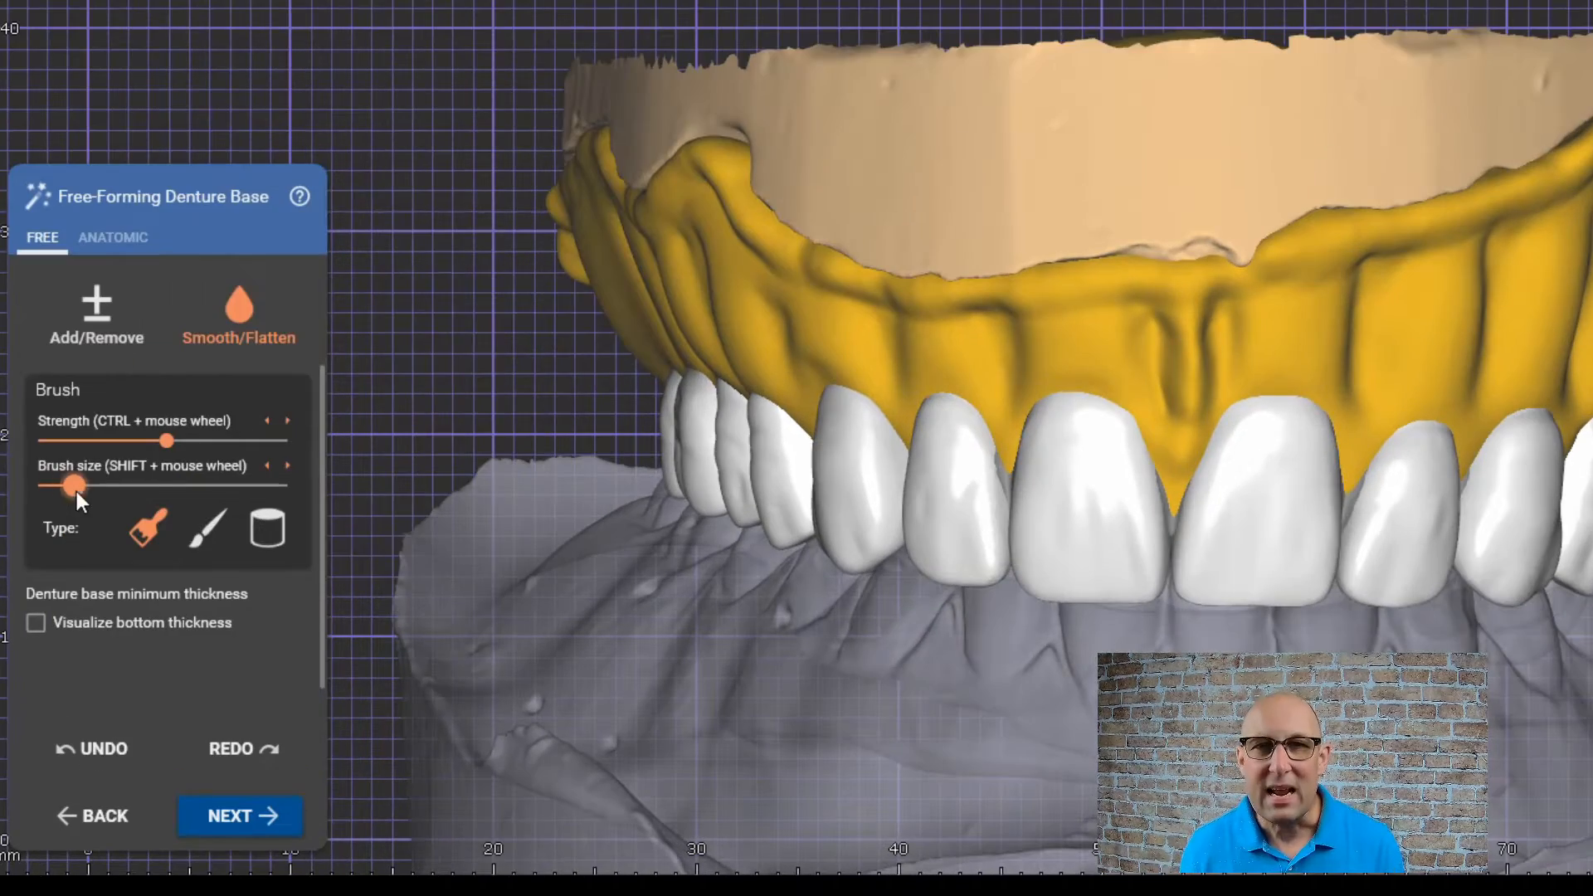
pyautogui.moveTo(167, 441); pyautogui.dragTo(209, 441)
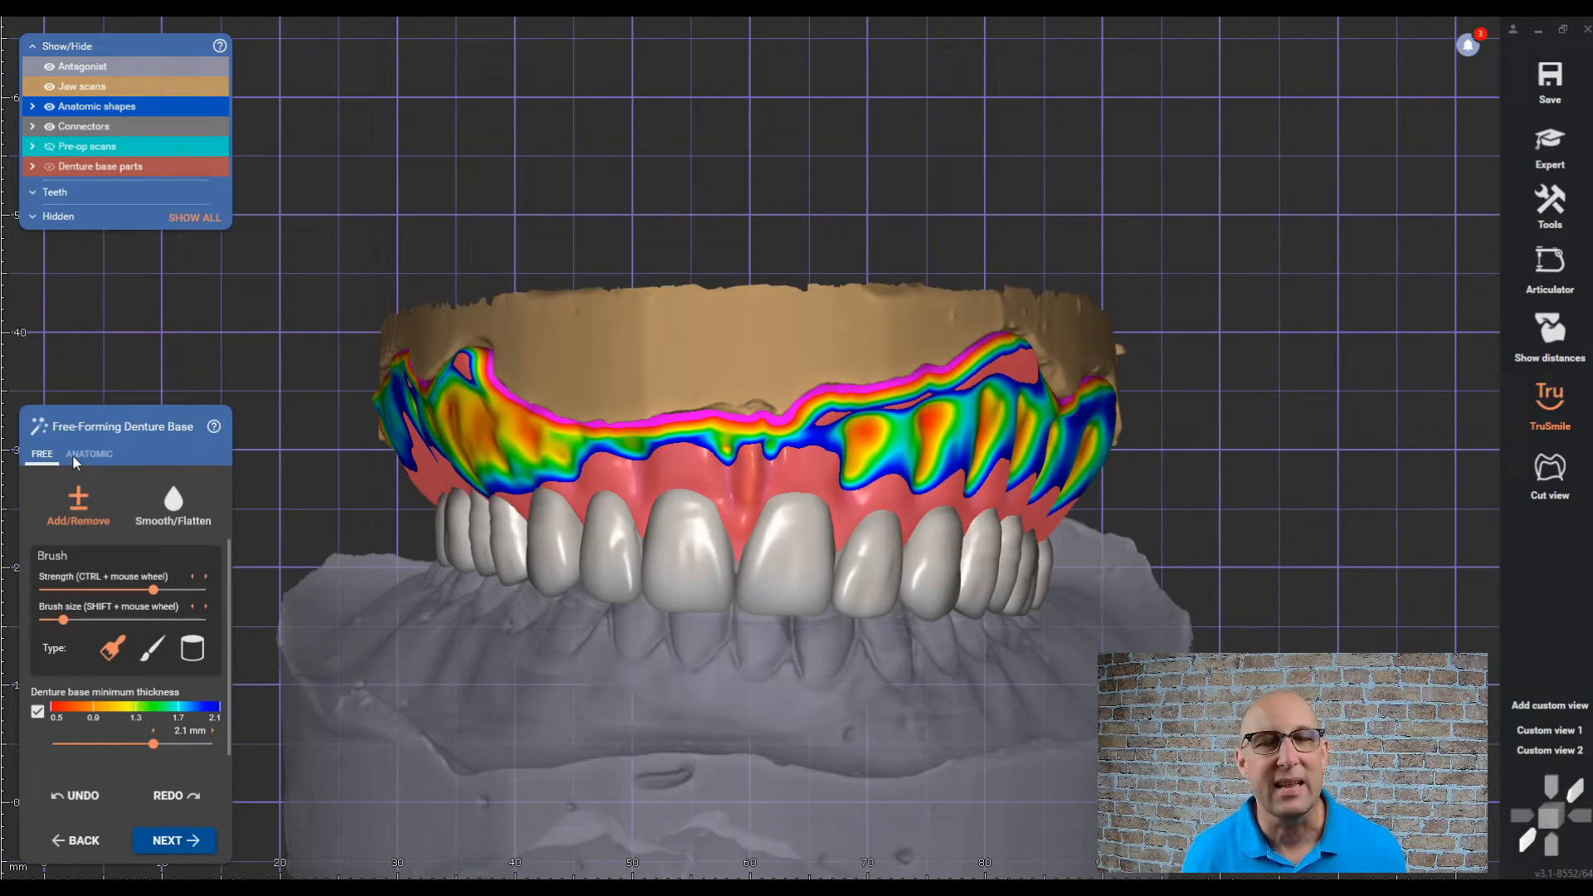
# - Switch to anatomic free-forming with the Denture Base Parts preset, check the base and teeth from the side, and finish free-forming
pyautogui.click(76, 457)
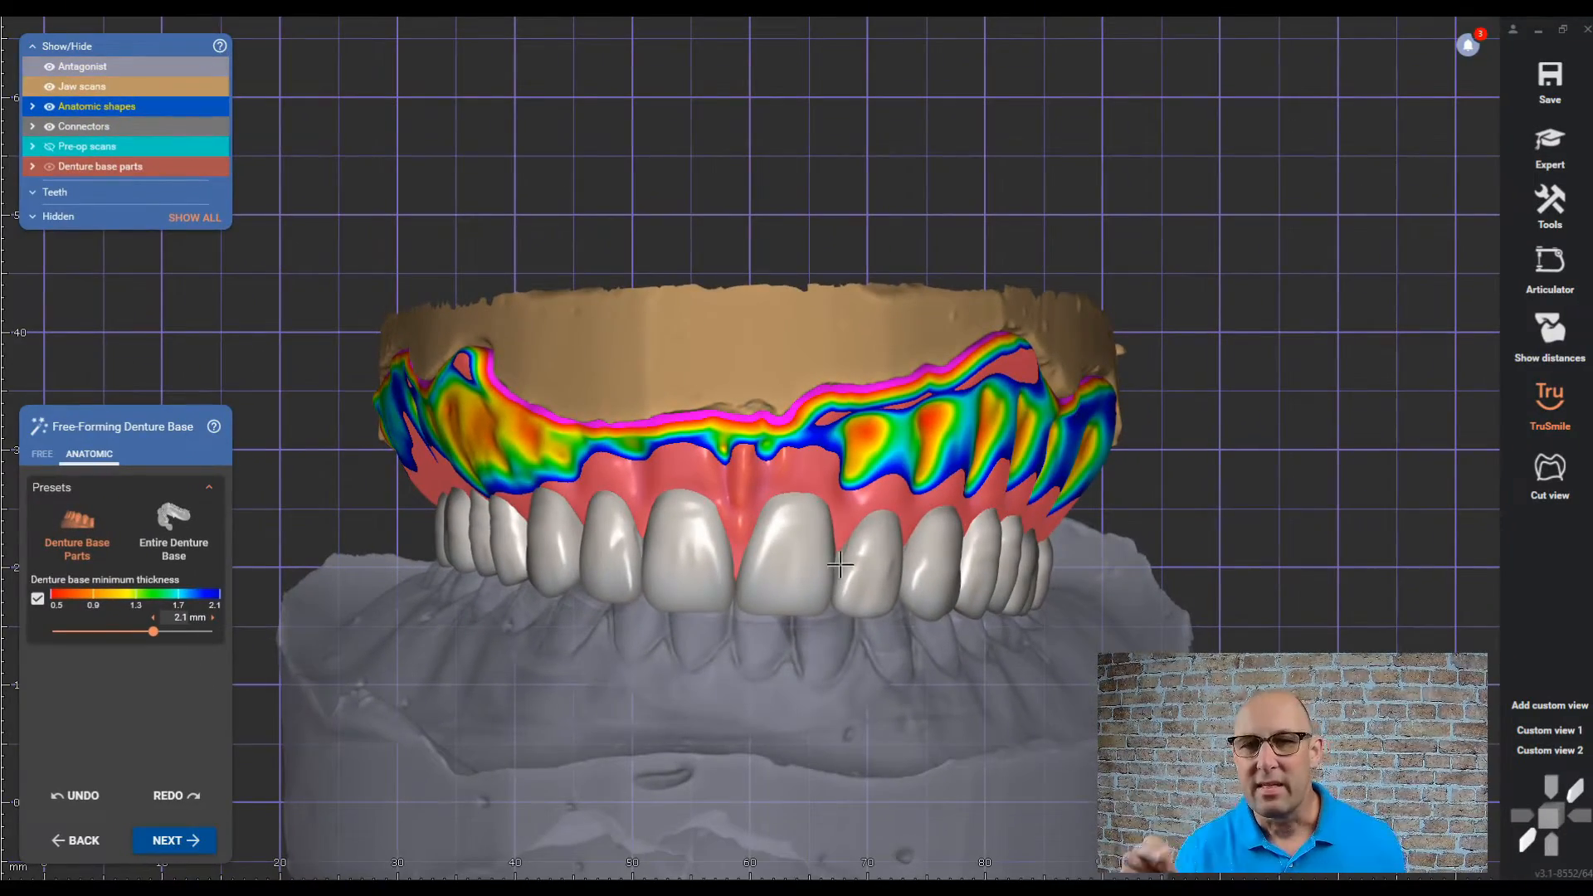
pyautogui.moveTo(857, 601); pyautogui.dragTo(827, 570, button='right')
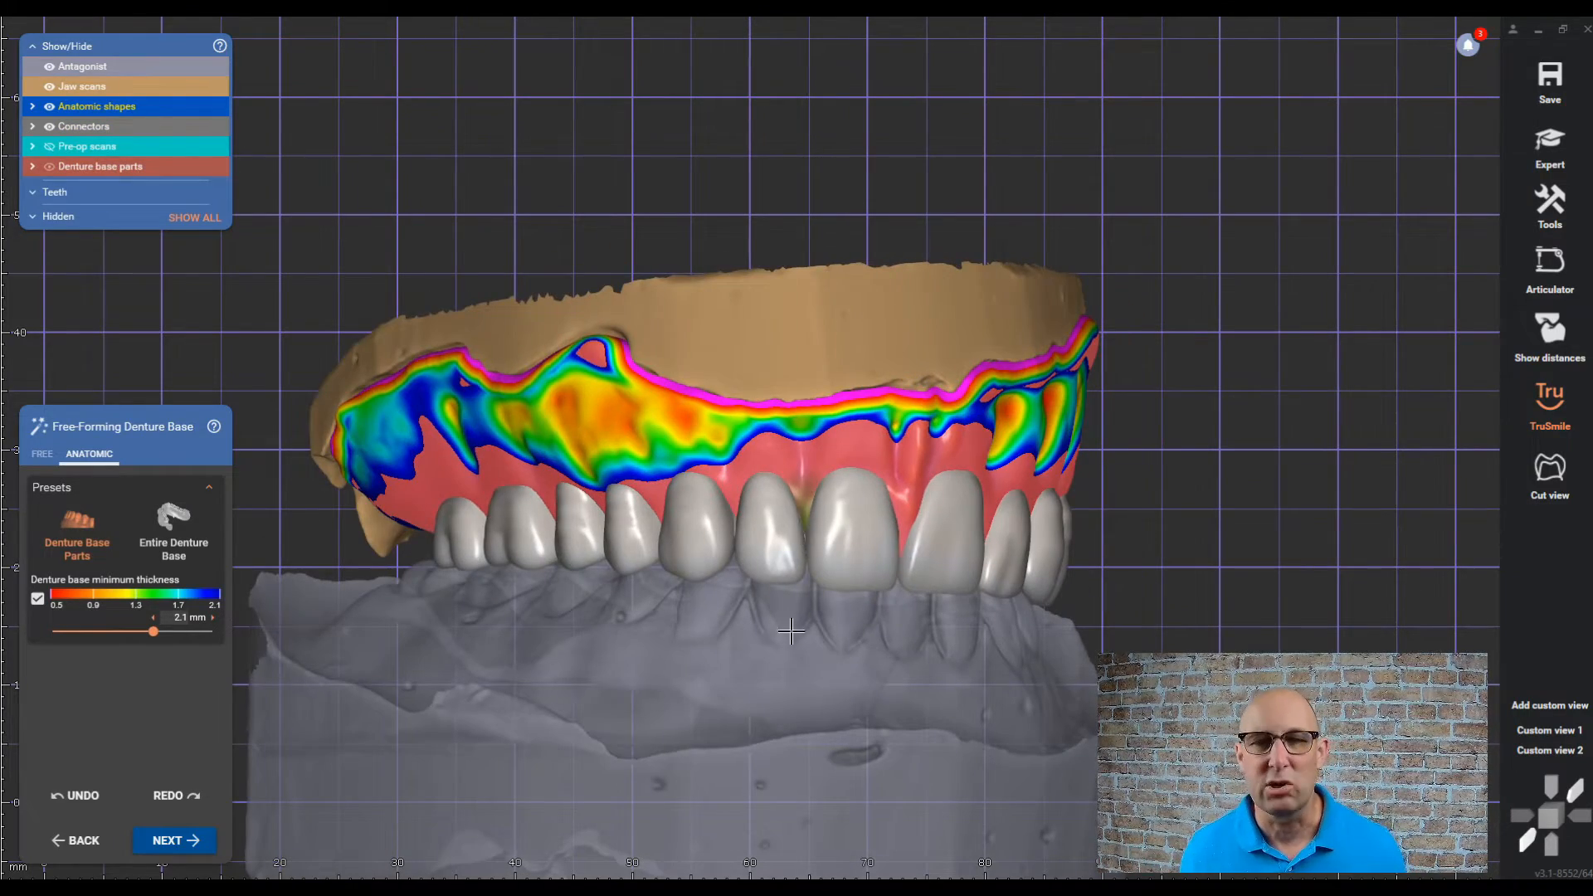
pyautogui.click(187, 841)
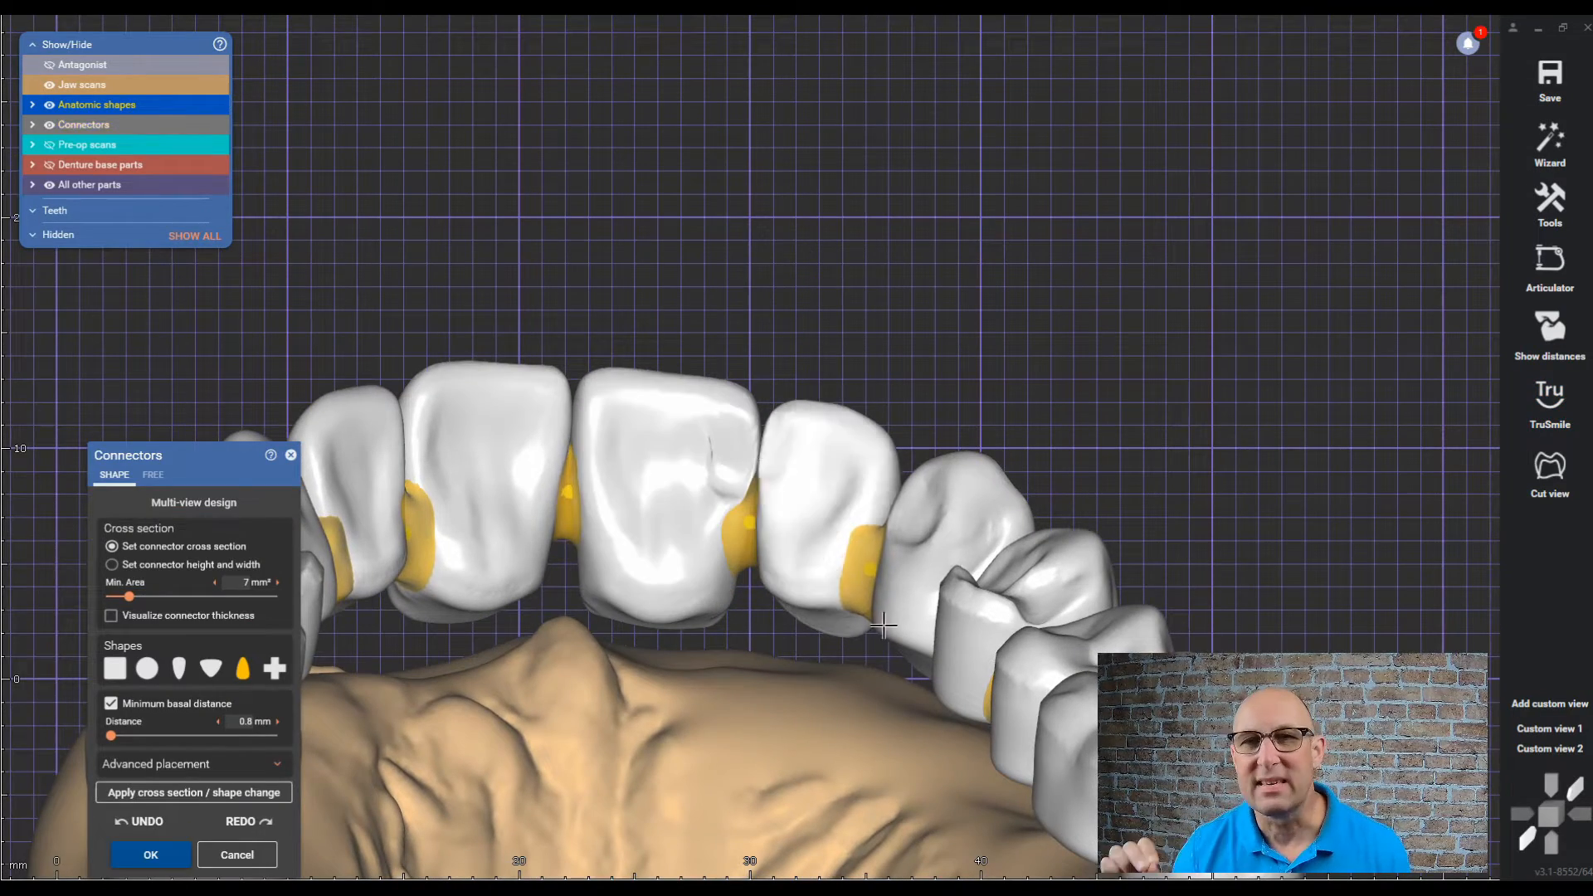
# - Check the connectors between the anterior teeth from the lingual side and adapt the denture base to the teeth
pyautogui.moveTo(644, 562); pyautogui.dragTo(719, 583, button='right')
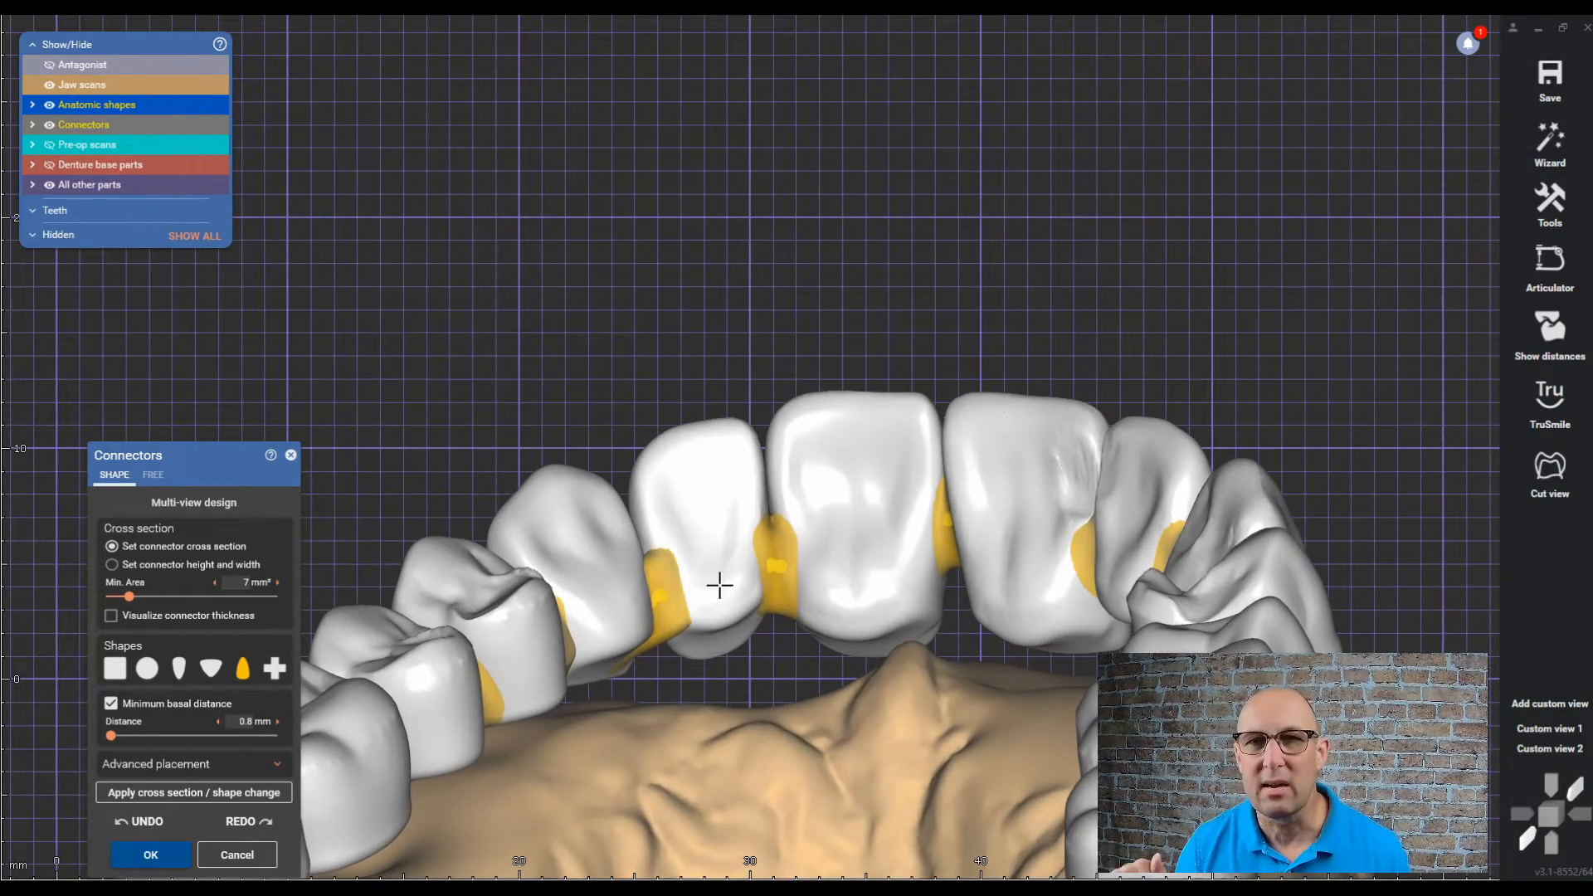
pyautogui.moveTo(775, 526); pyautogui.dragTo(810, 575, button='right')
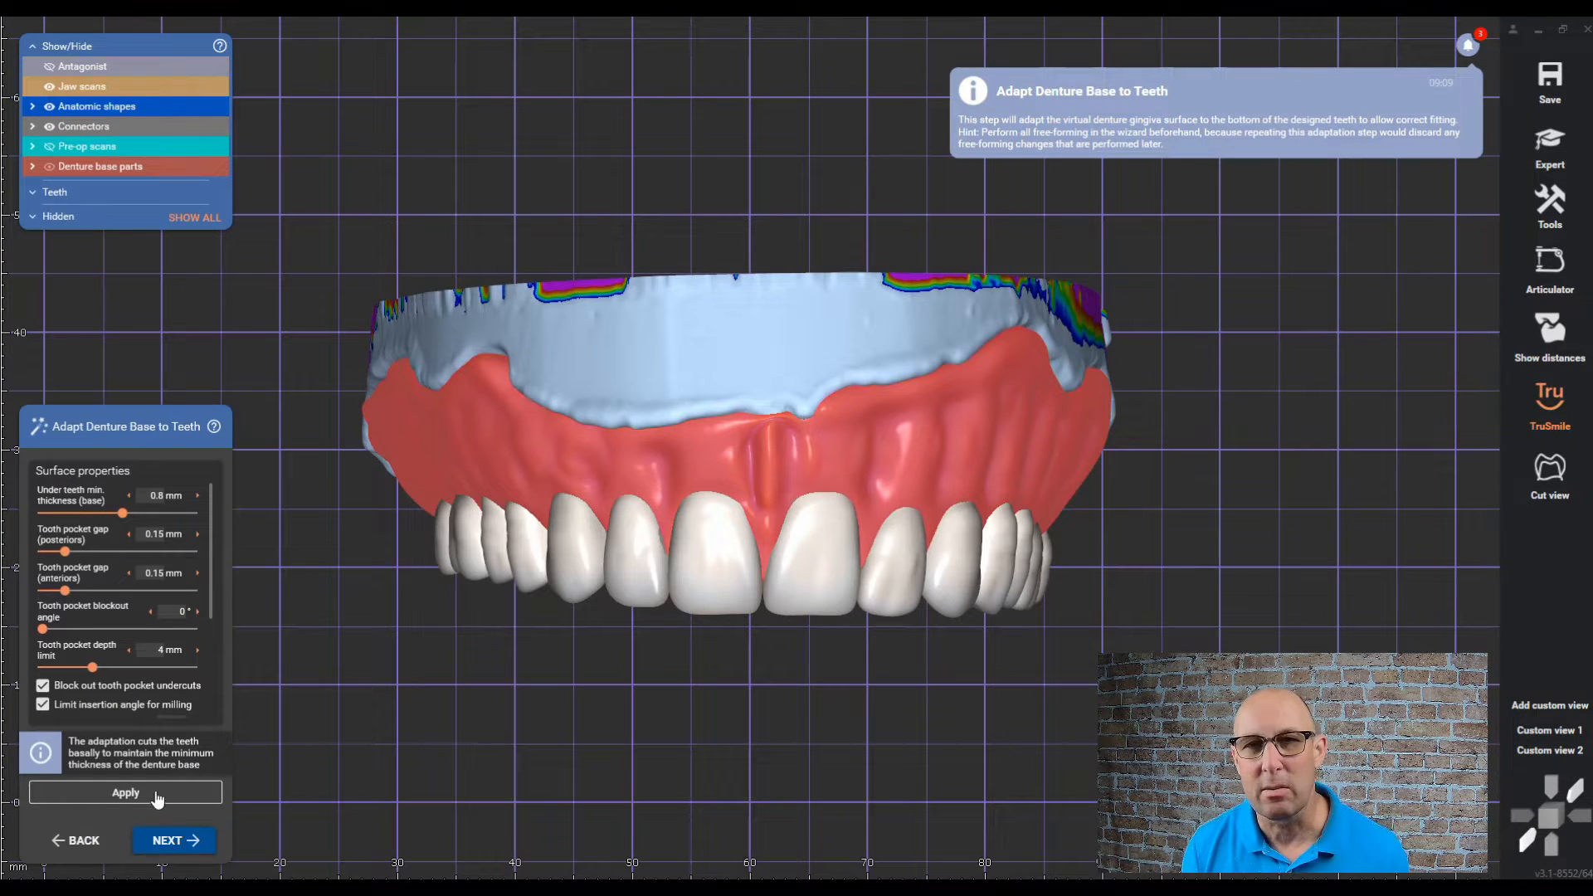
pyautogui.click(155, 791)
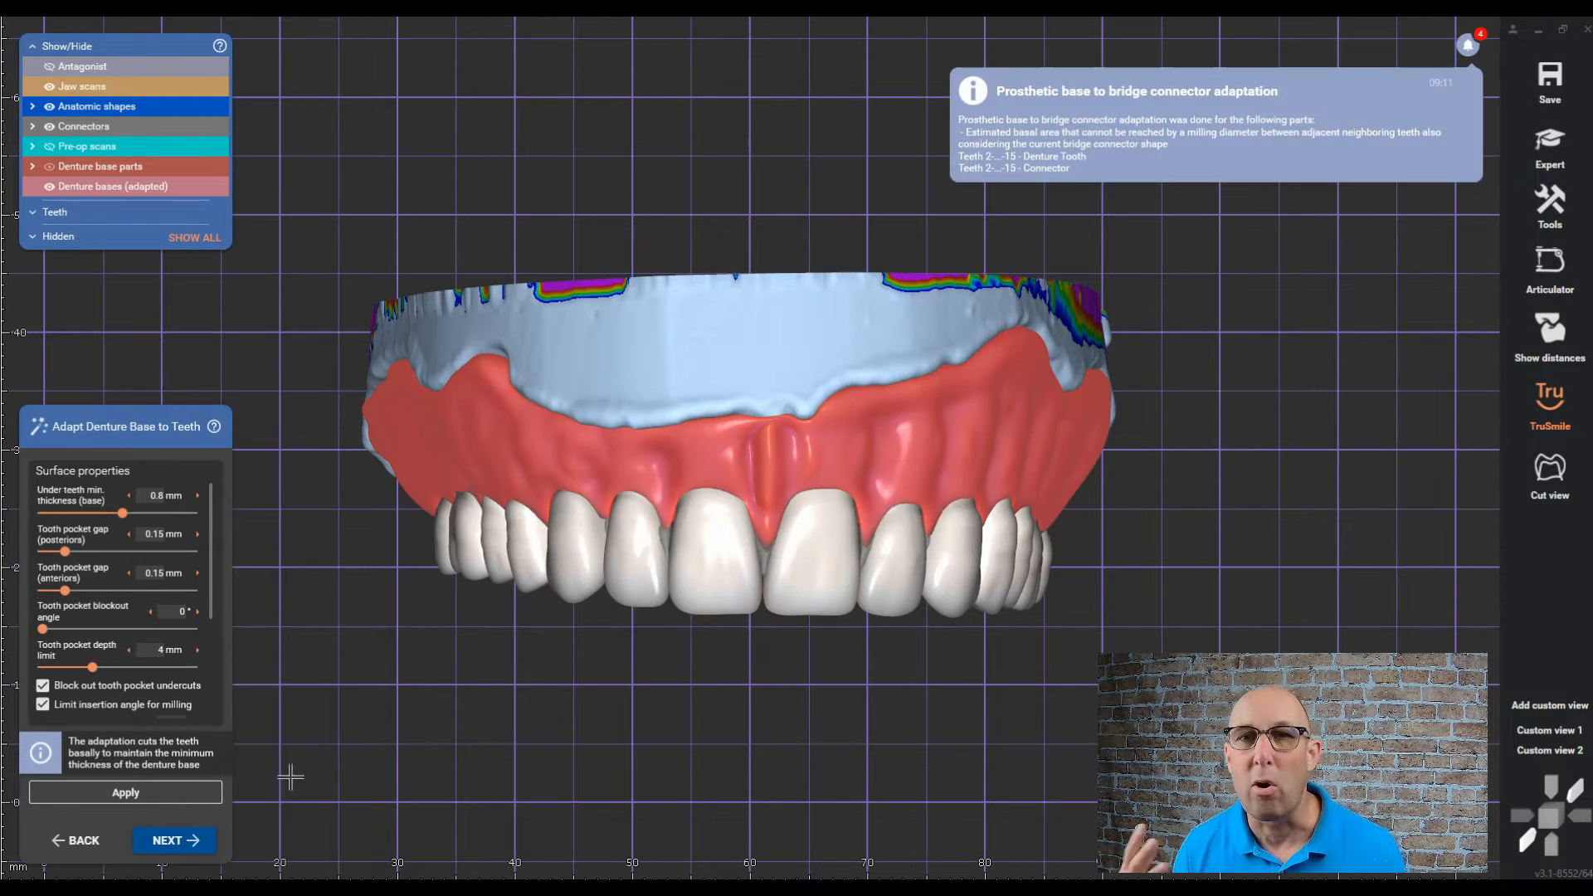
pyautogui.click(191, 840)
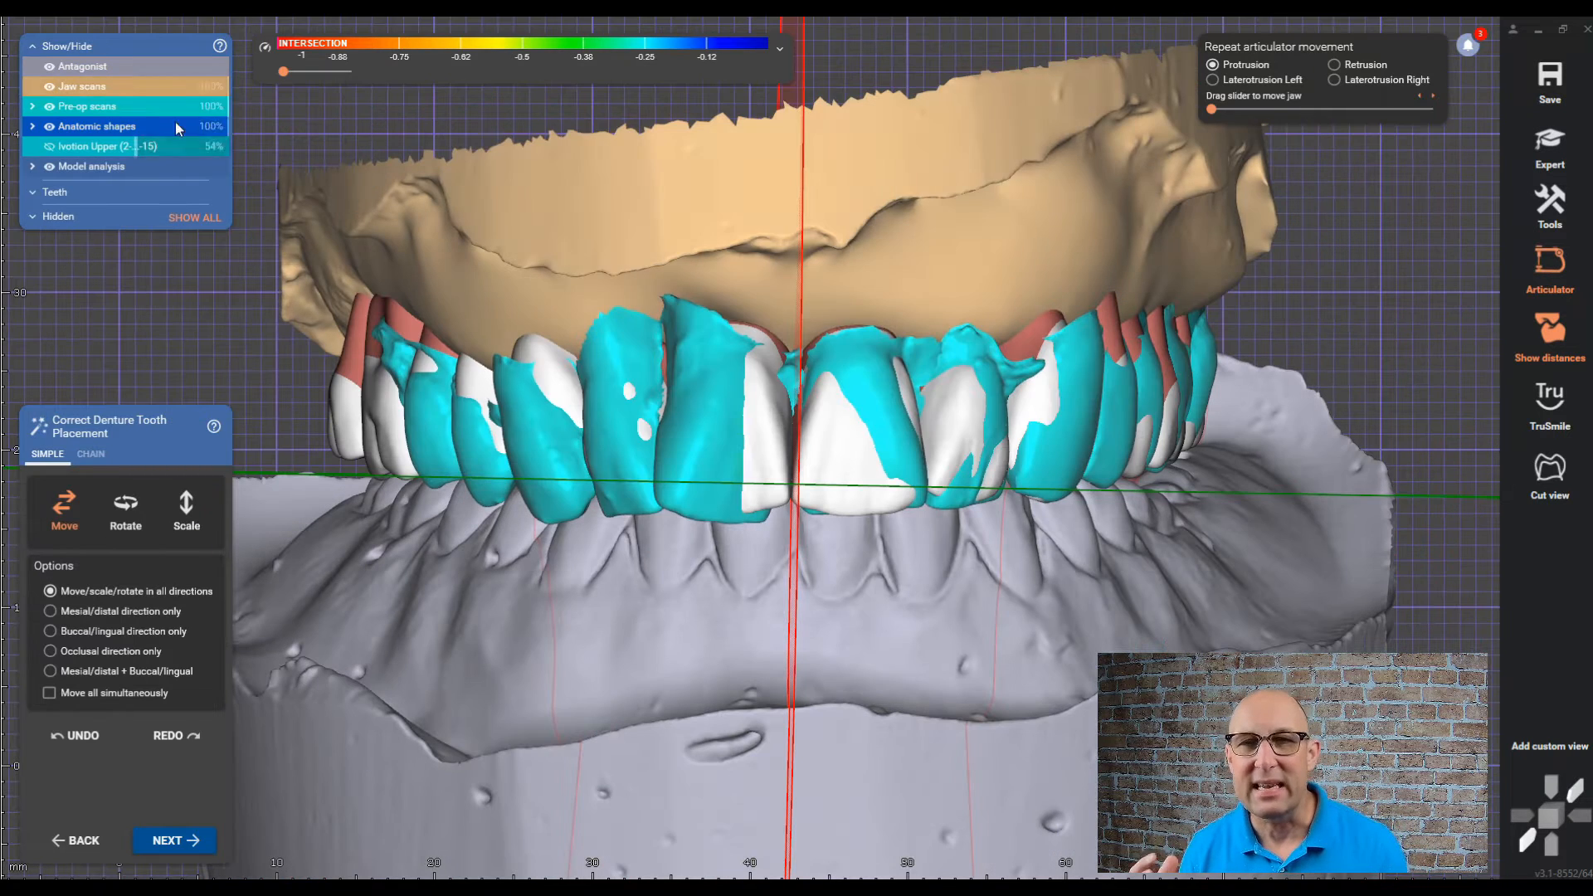
# - Hide the pre-op scans and examine the fit between the denture teeth and the denture base from the front and side
pyautogui.click(49, 106)
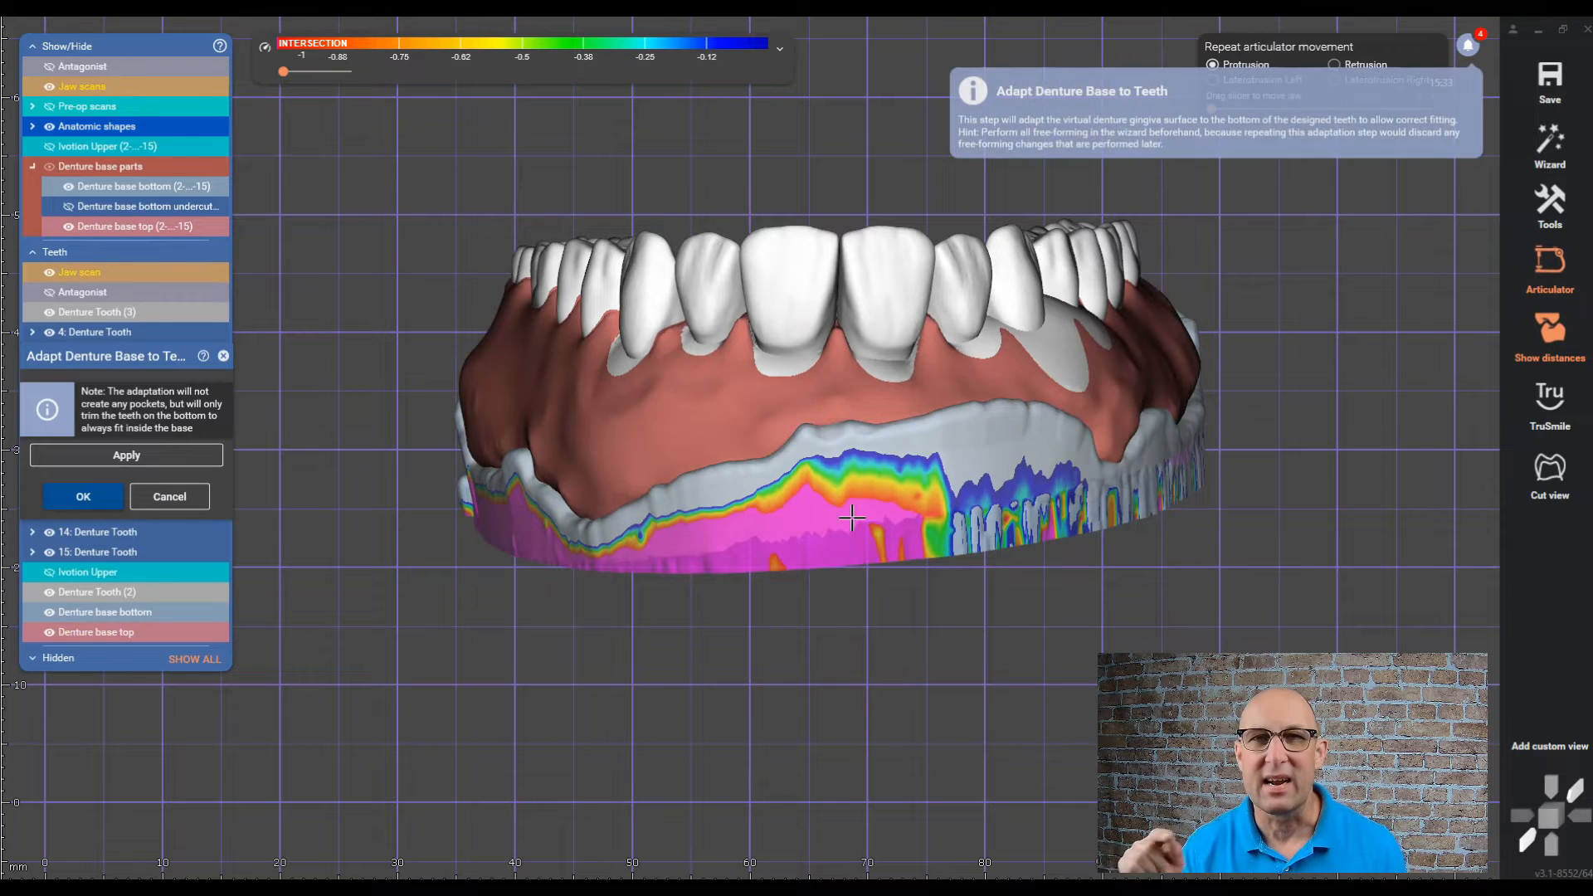
pyautogui.moveTo(852, 519); pyautogui.dragTo(730, 494, button='right')
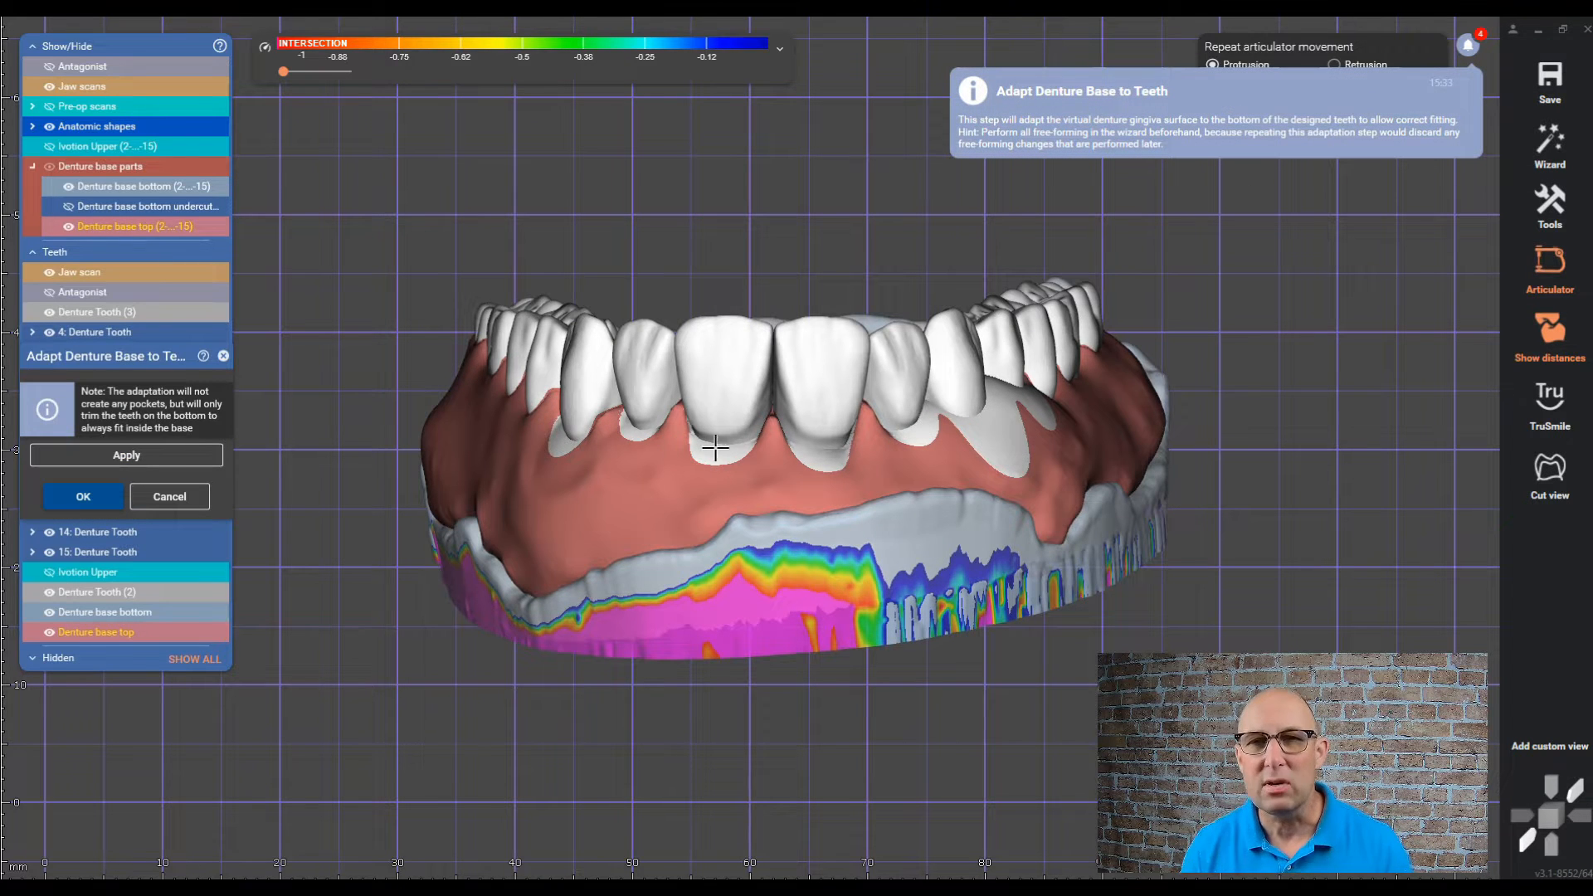
pyautogui.moveTo(750, 543); pyautogui.dragTo(874, 456, button='right')
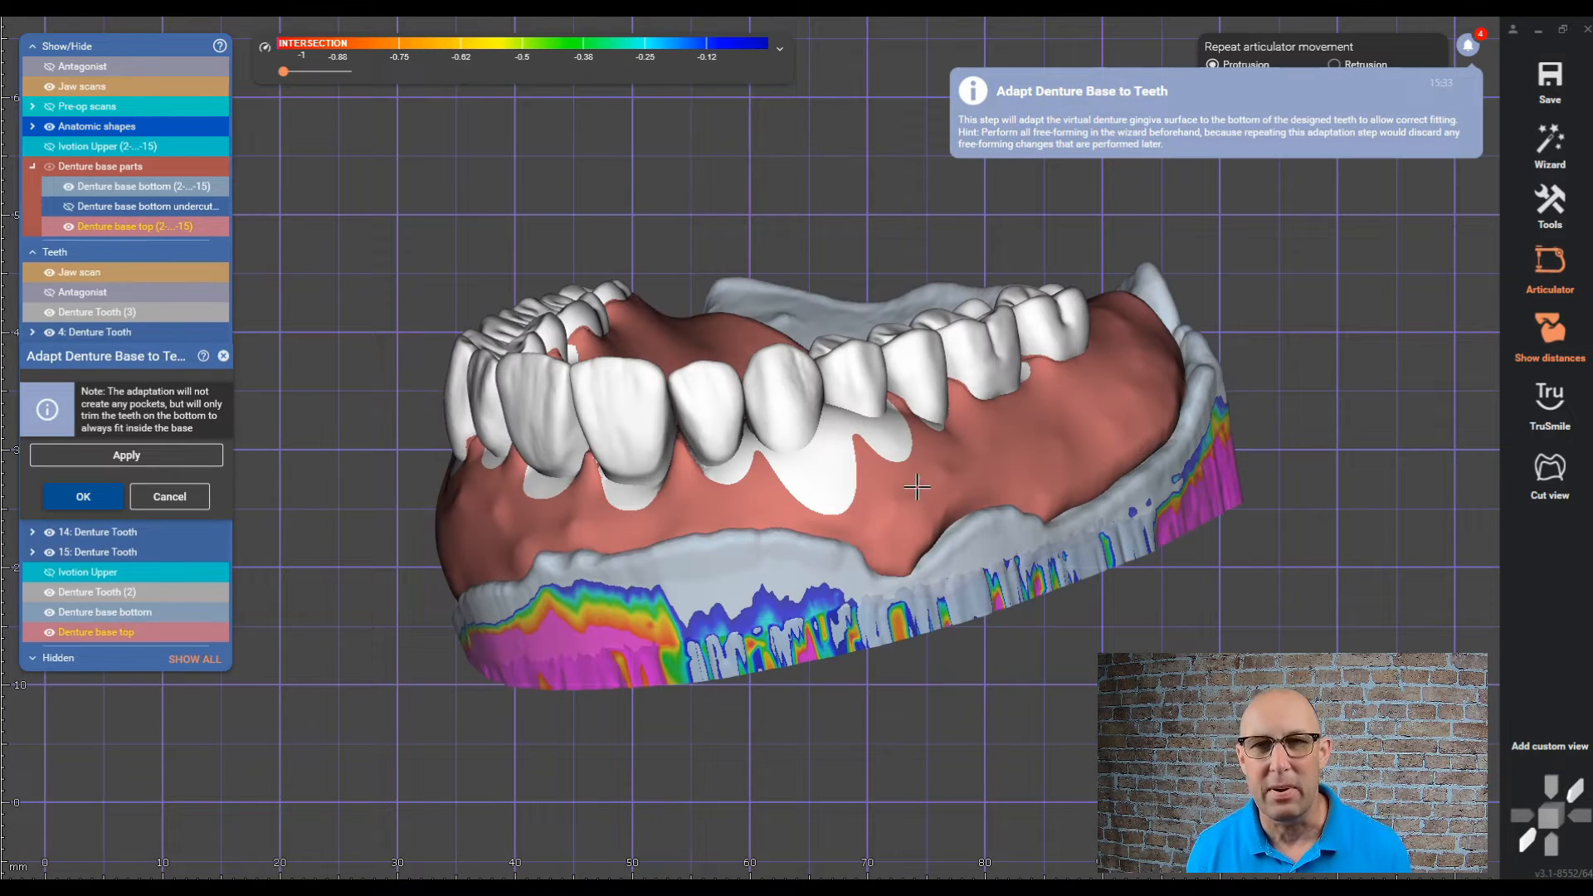
# - View the completed upper denture with its adapted base and teeth from the front
pyautogui.hotkey('ctrl', 'Up')
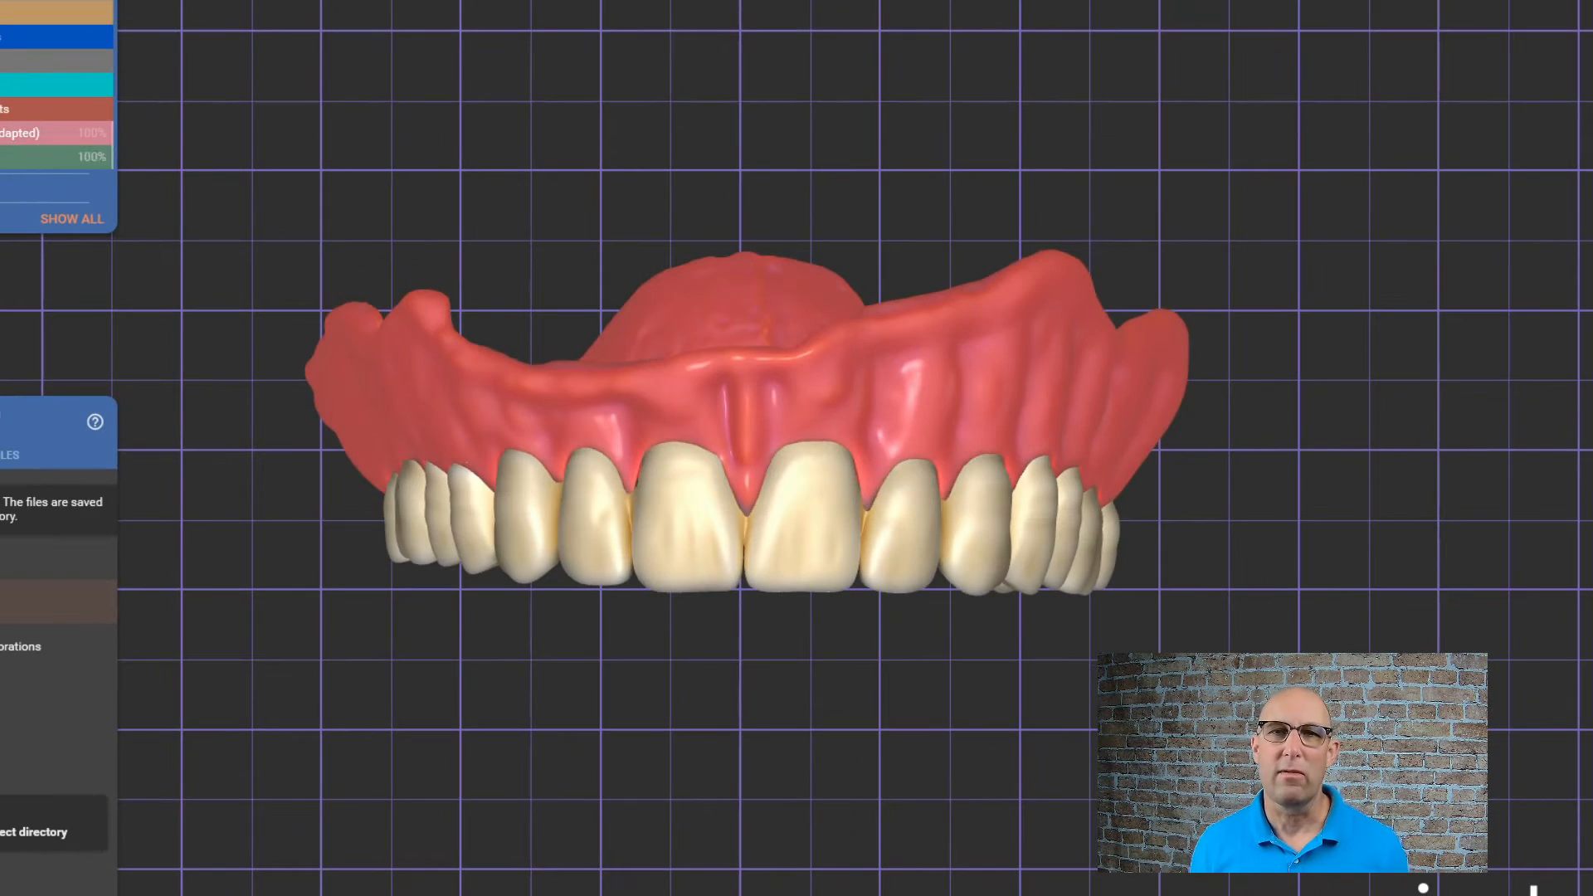
pyautogui.moveTo(821, 327); pyautogui.dragTo(826, 341, button='right')
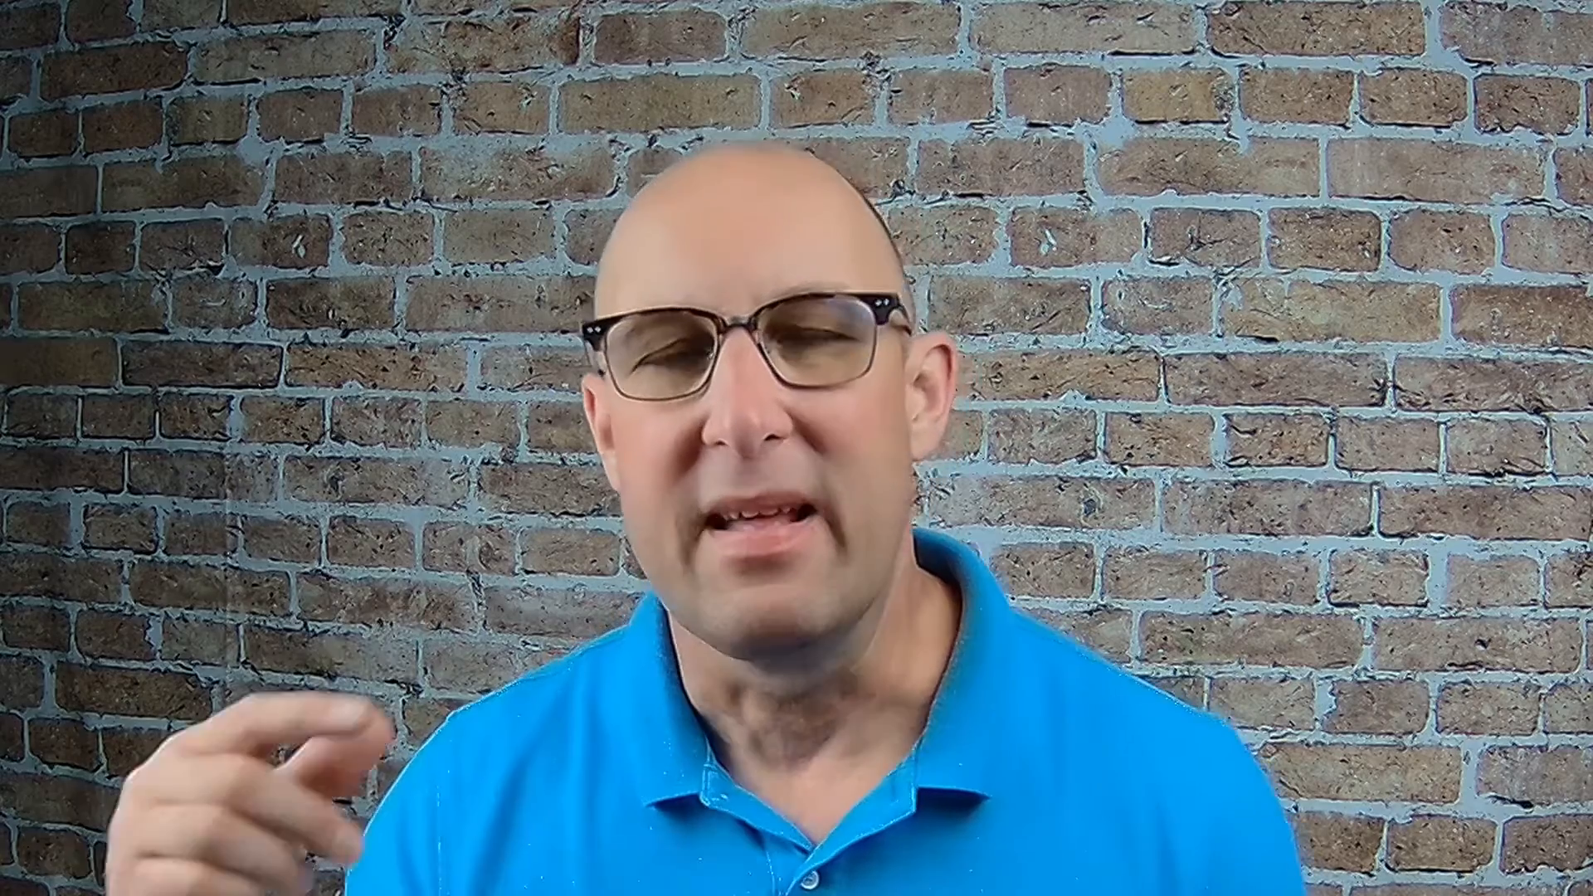